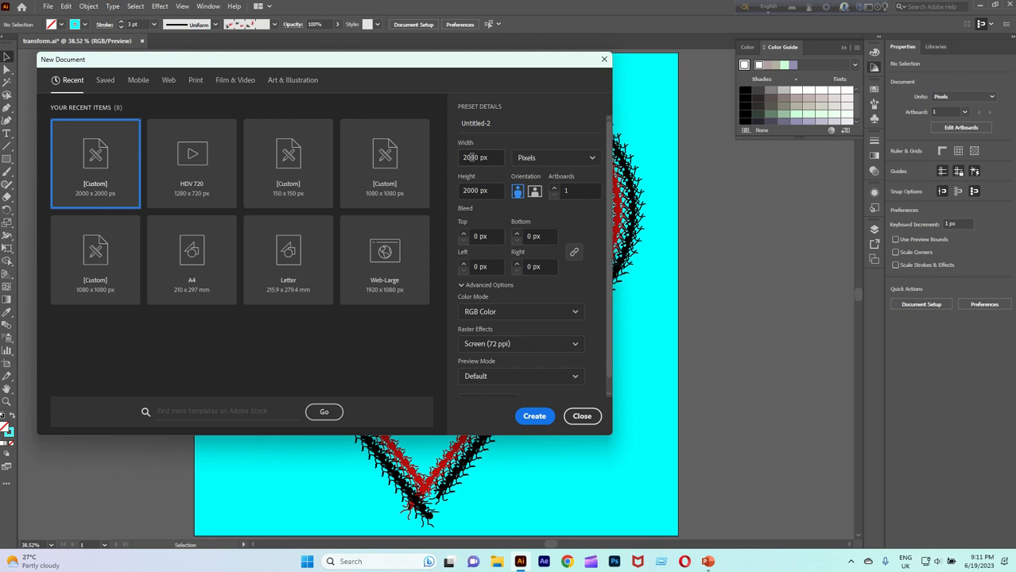
Step: Create a new RGB document measuring 2000 × 2000 px with one artboard
left_click(476, 191)
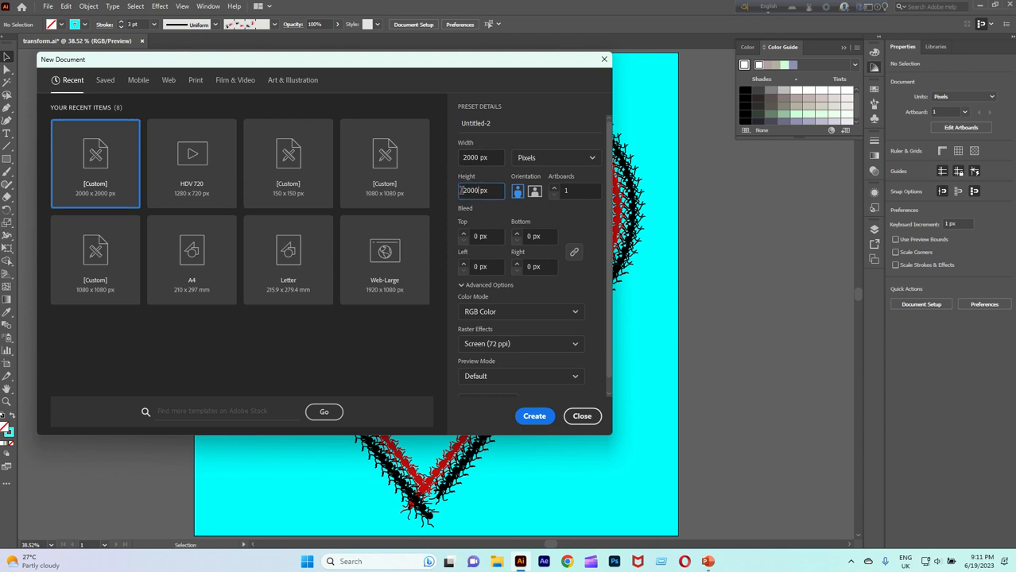
left_click(531, 417)
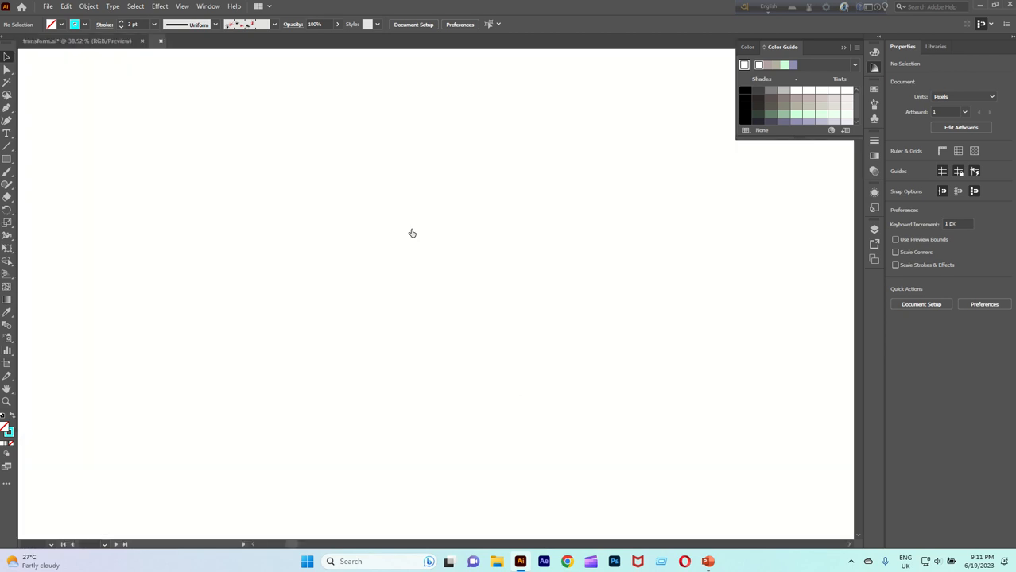
Step: Draw a tall rectangle about 544 × 944 px in the upper middle of the artboard and set its fill to none
left_click(8, 158)
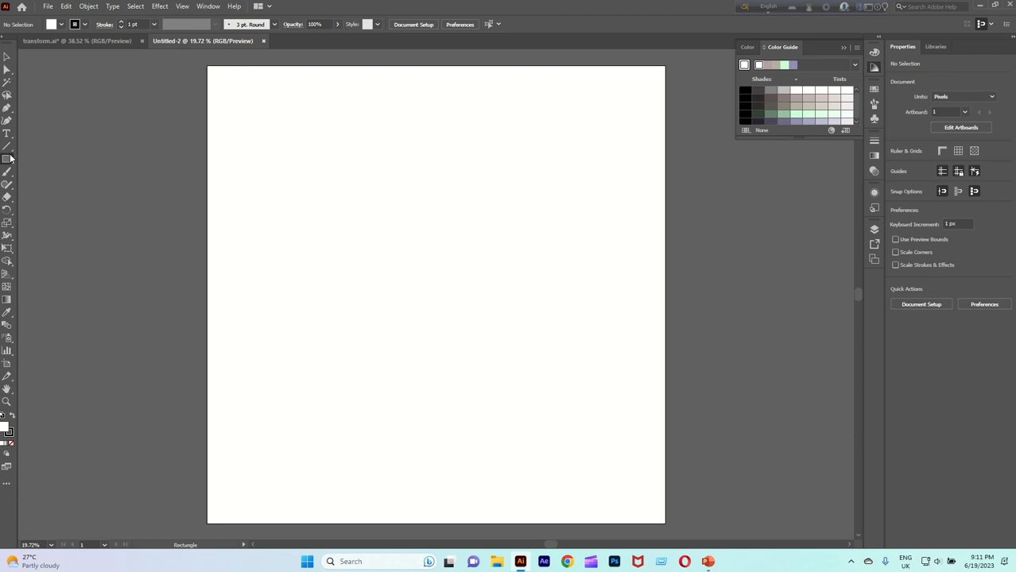
left_click(48, 158)
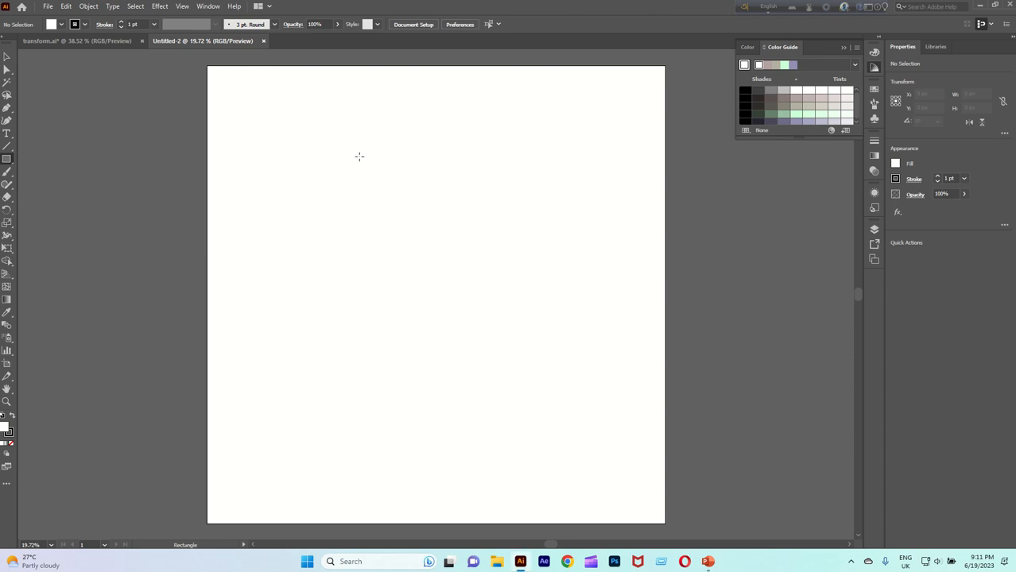
left_click_drag(361, 154, 484, 368)
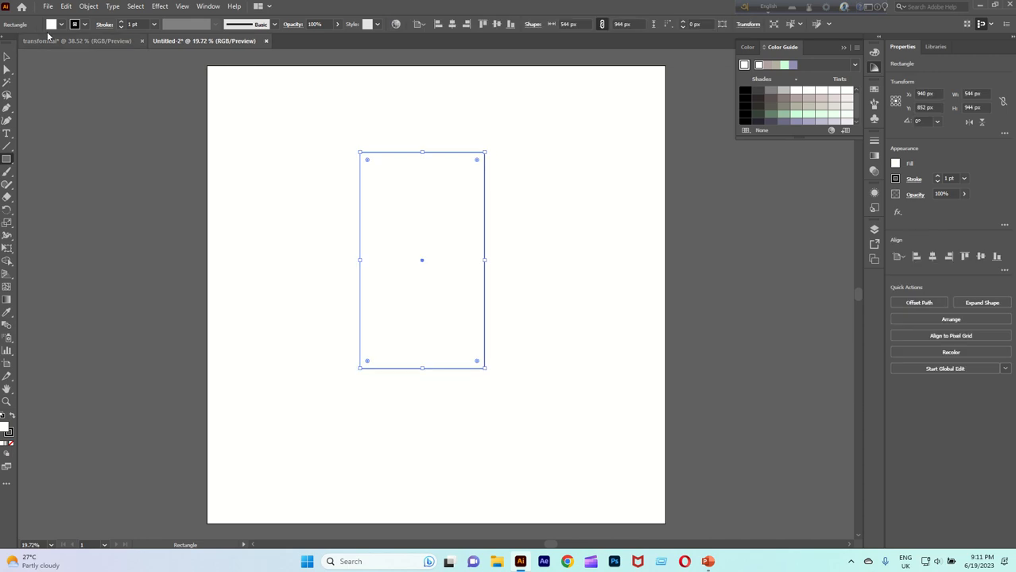
left_click(61, 24)
left_click(4, 41)
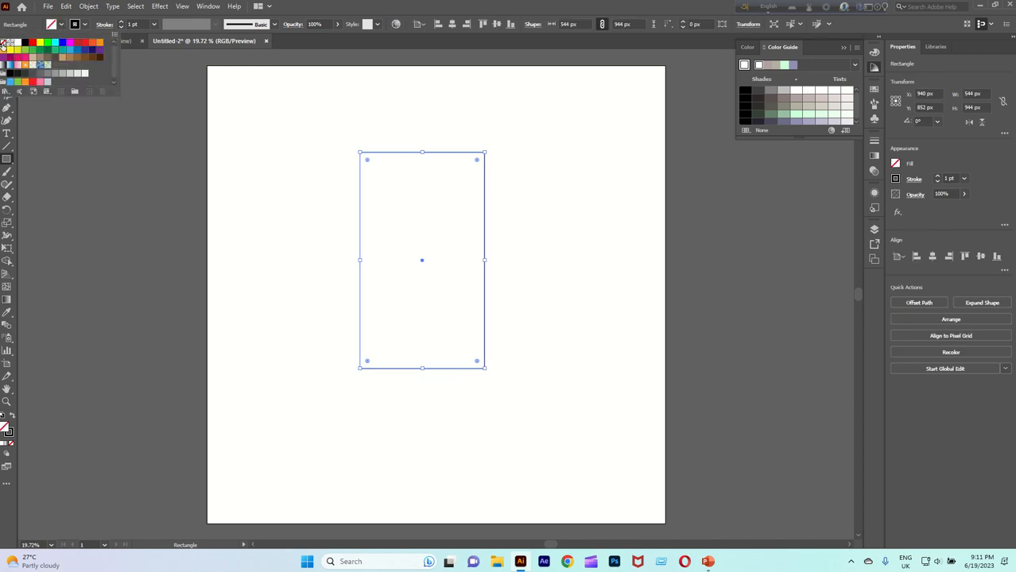
left_click(6, 57)
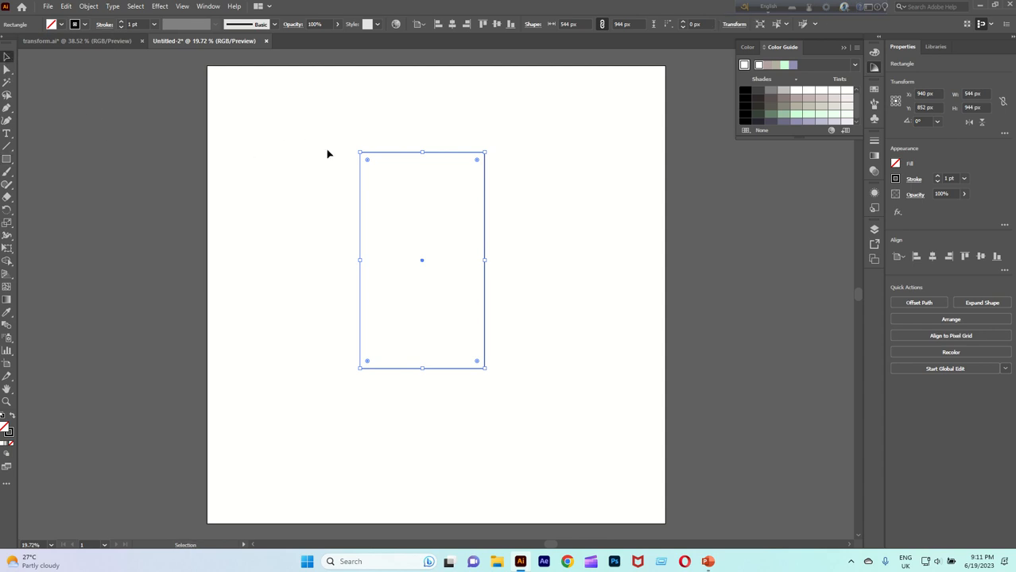
Step: Round the rectangle's two upper corners as far as possible, about 272 px, to form an arch
left_click(7, 70)
left_click_drag(306, 141, 556, 194)
left_click_drag(479, 159, 424, 306)
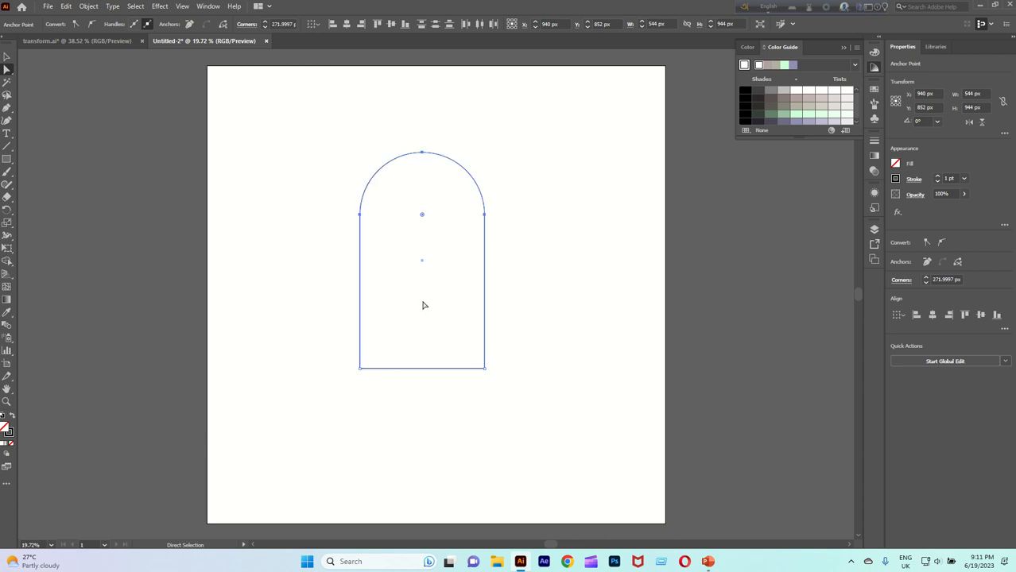
Step: Rotate the arch about 33° counter-clockwise and create a reflected copy of it across the vertical axis
left_click(6, 56)
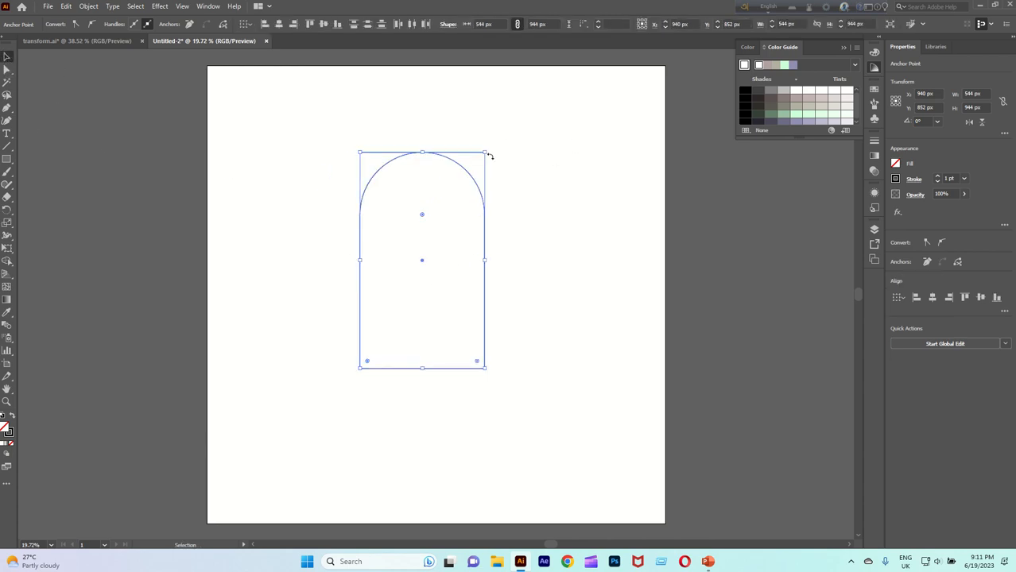
left_click_drag(488, 150, 414, 120)
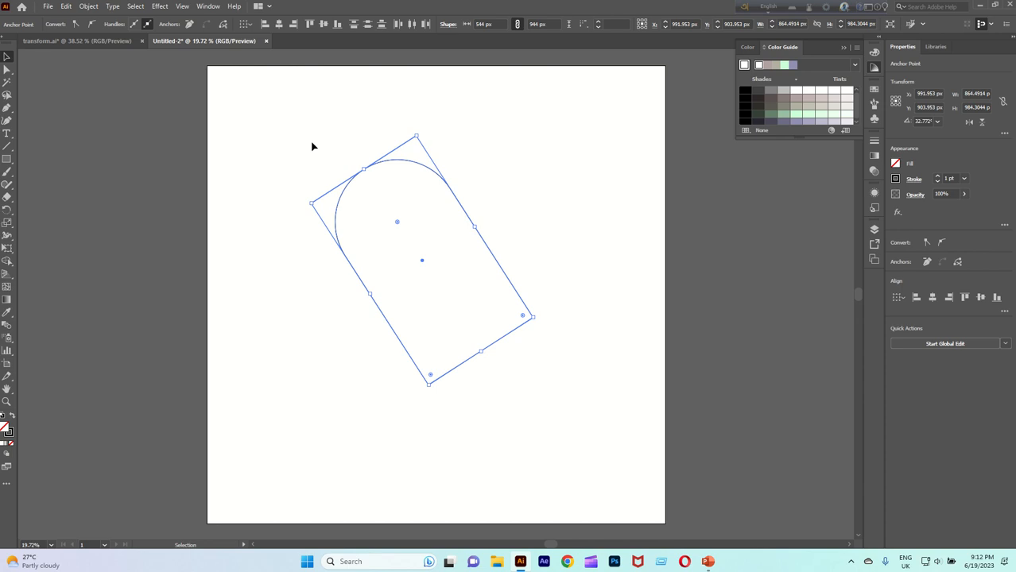
left_click_drag(336, 156, 430, 213)
right_click(428, 170)
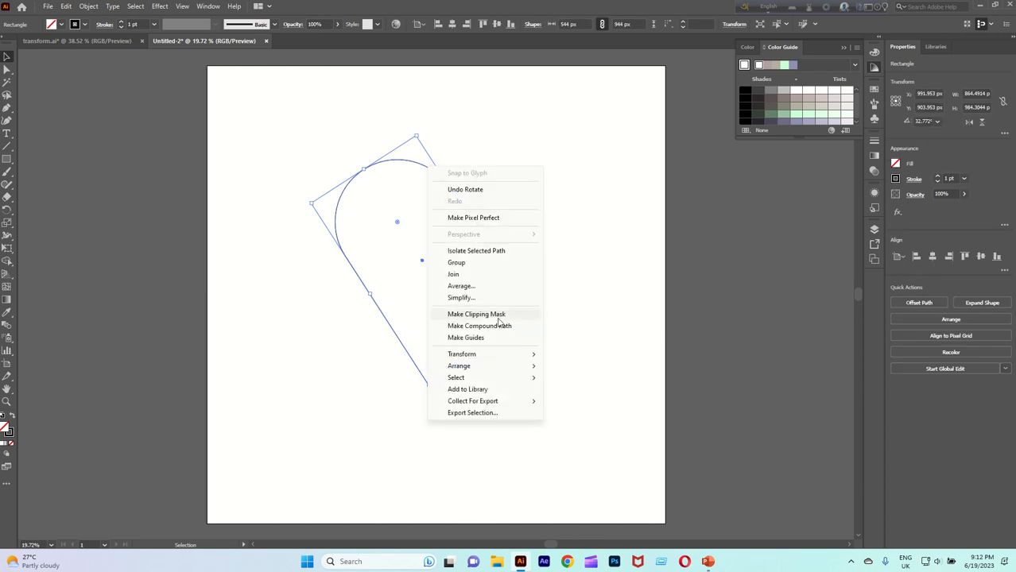
mouse_move(477, 355)
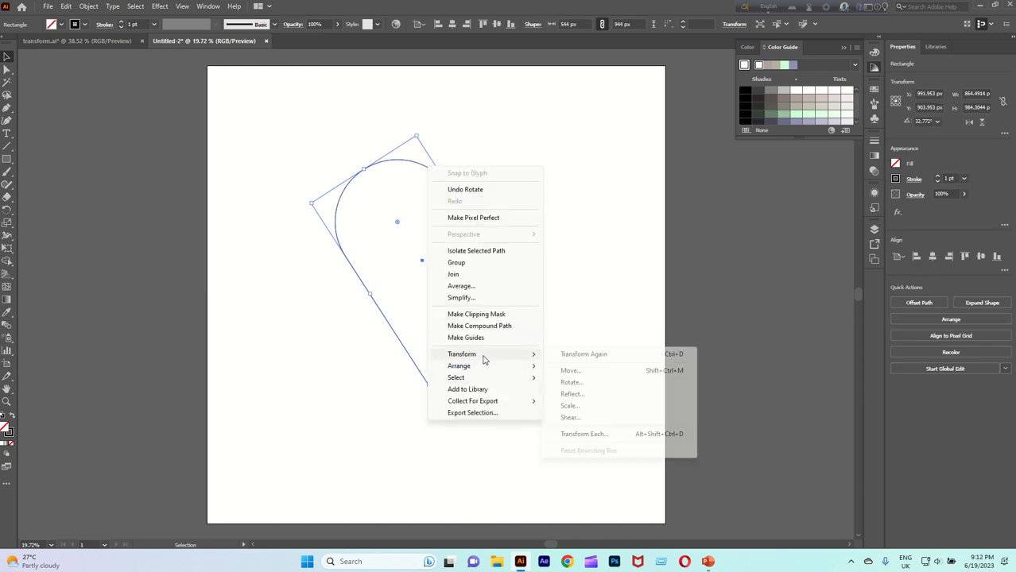
left_click(571, 396)
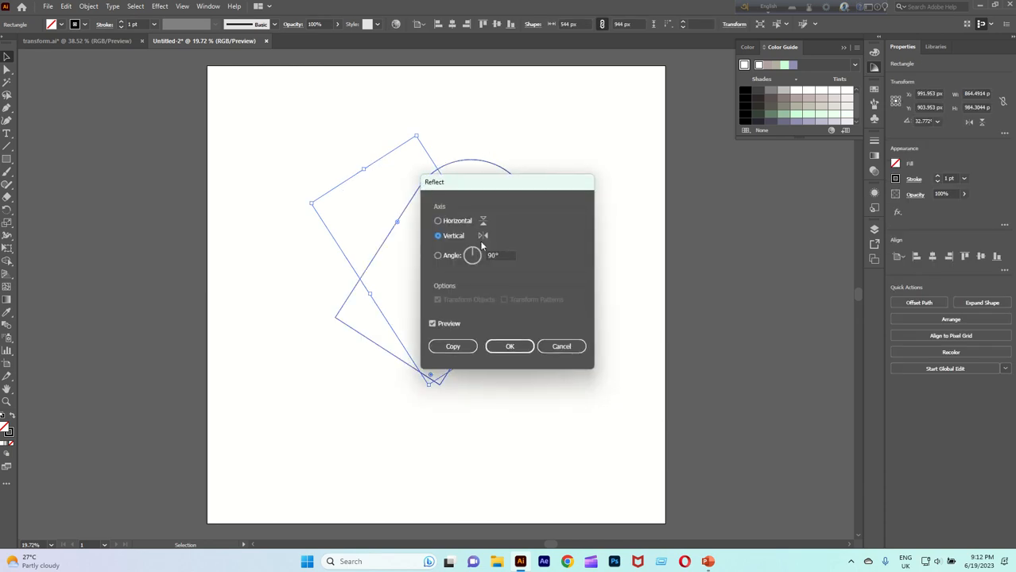
left_click(473, 348)
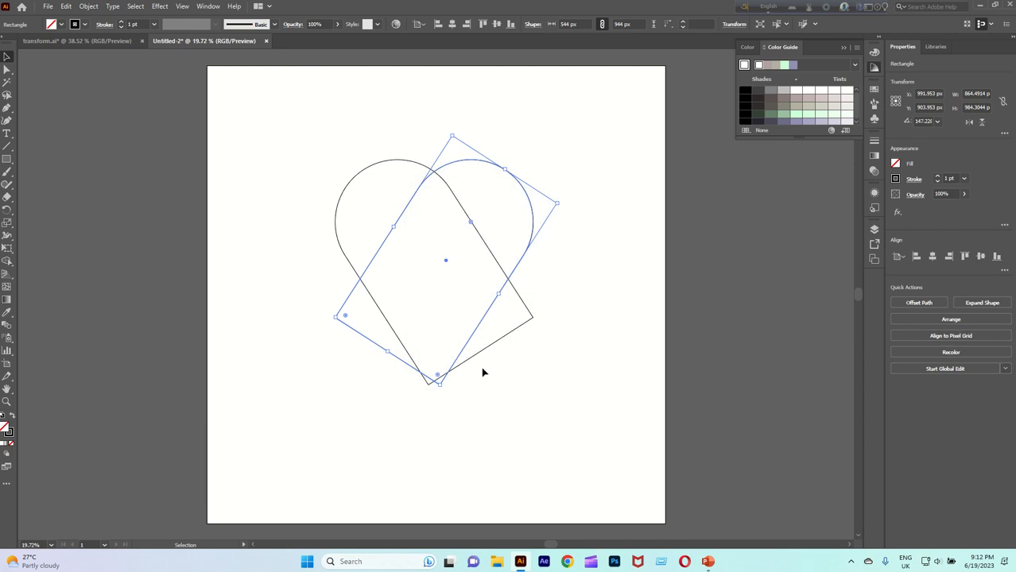
Step: Rotate the reflected arch clockwise to 135° so that it crosses the original arch
left_click(475, 415)
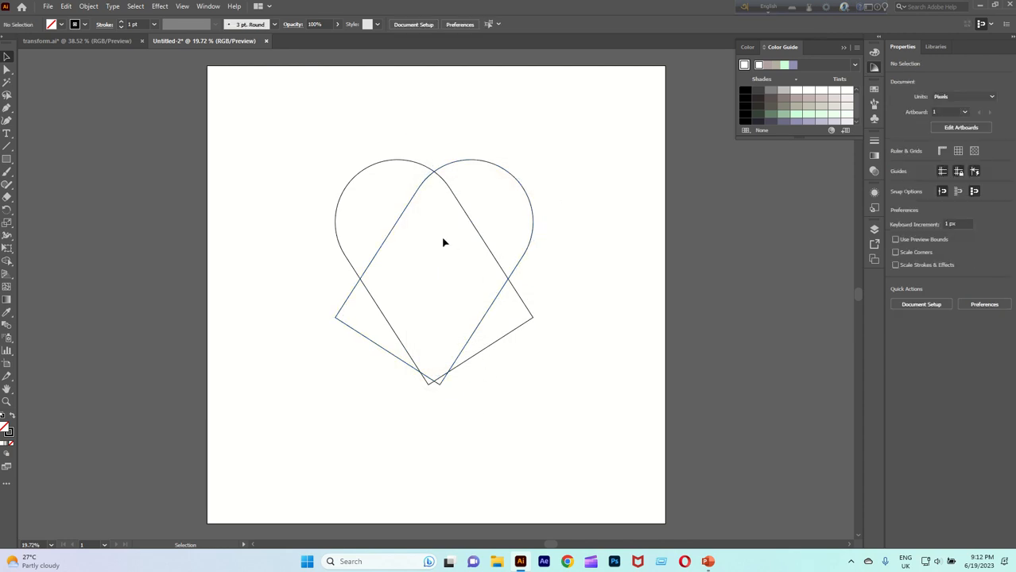
left_click_drag(470, 150, 507, 187)
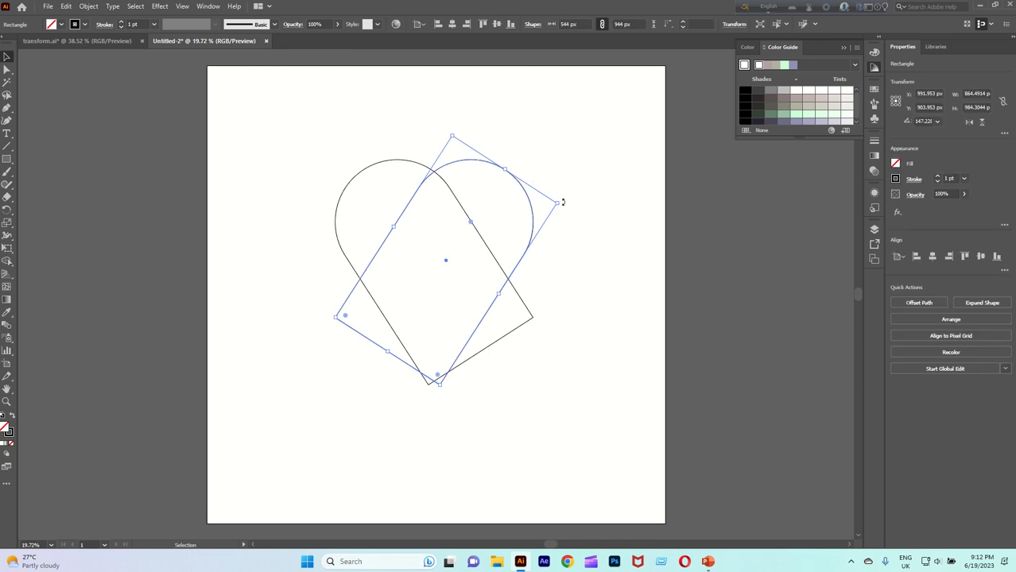
left_click_drag(563, 202, 575, 225)
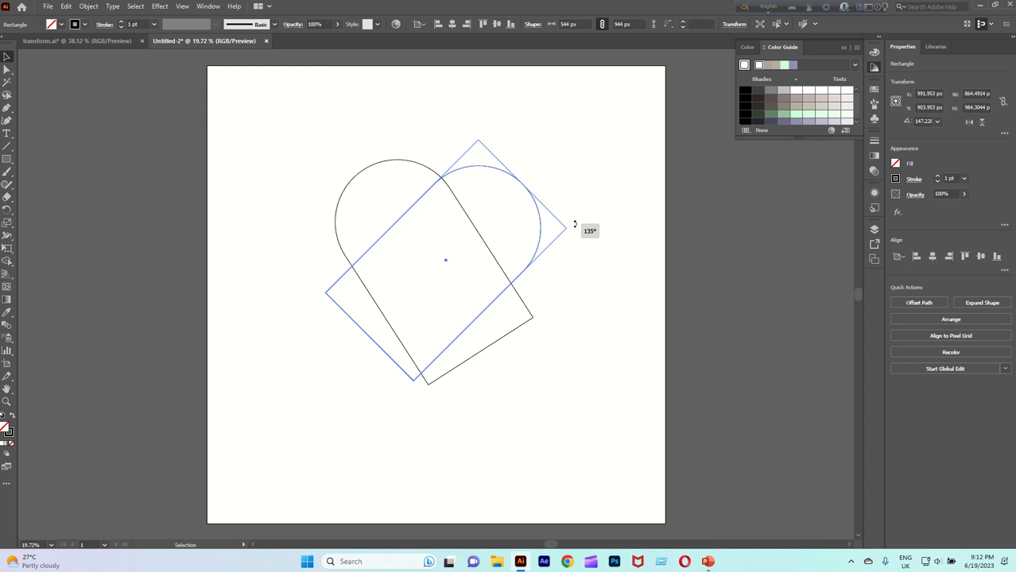
Step: With the Shape Builder tool, merge the overlapping regions of both arches into one heart and remove the two leftover lower pieces
left_click_drag(340, 152, 554, 318)
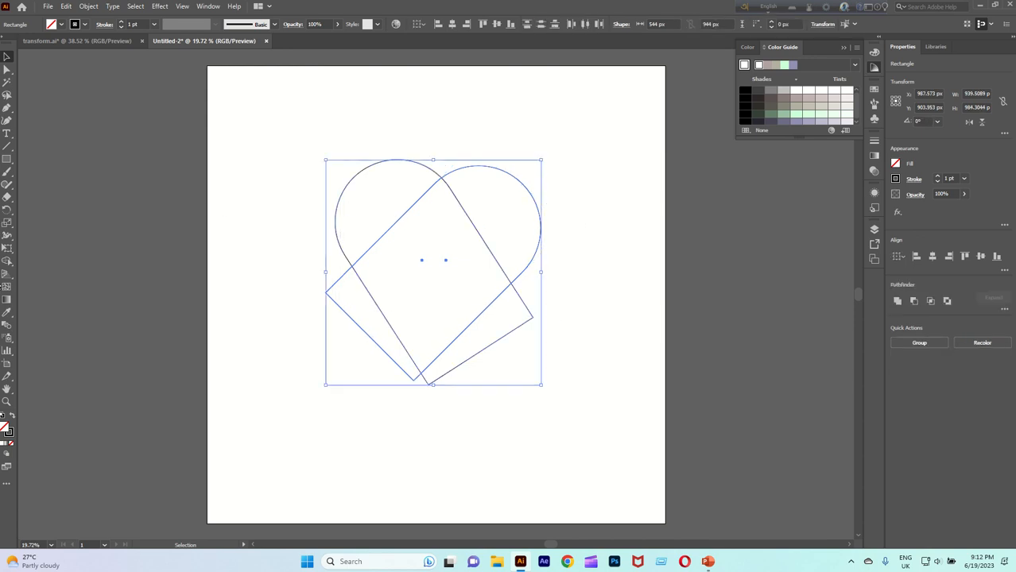
left_click(7, 261)
mouse_move(395, 184)
left_mouse_down()
mouse_move(457, 254)
mouse_move(494, 218)
left_mouse_up()
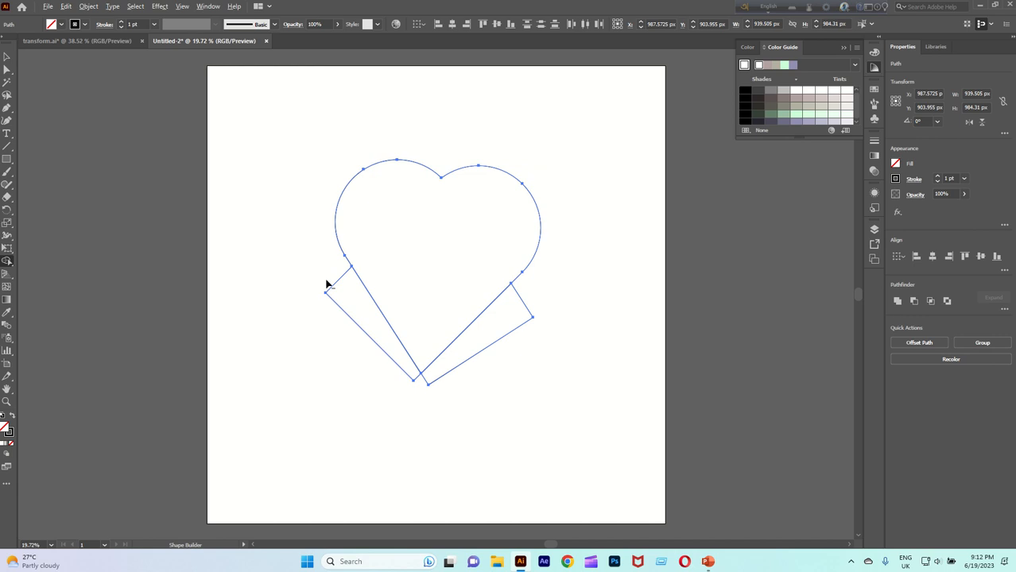
left_click_drag(323, 276, 372, 327)
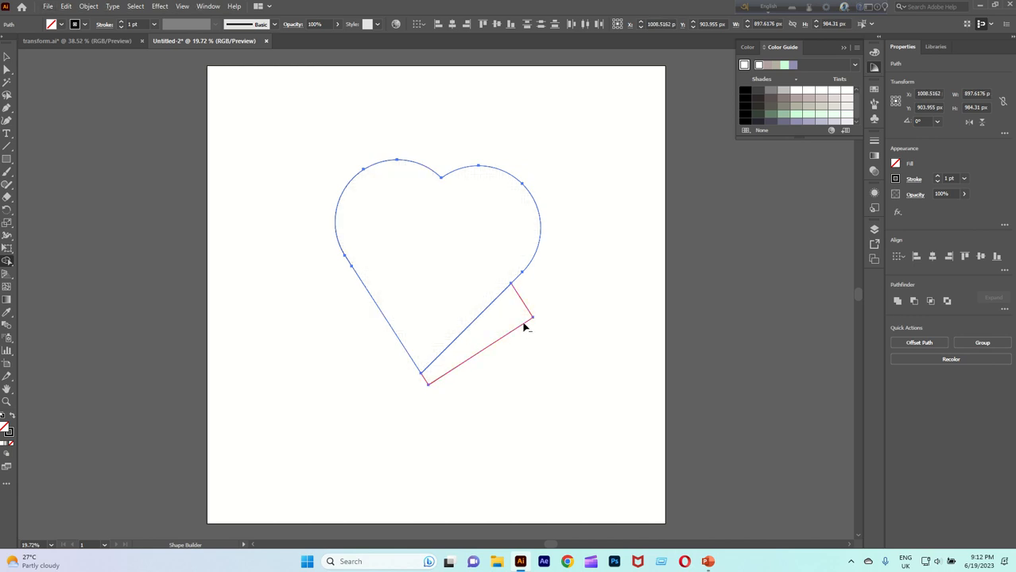
left_click(490, 368, "alt")
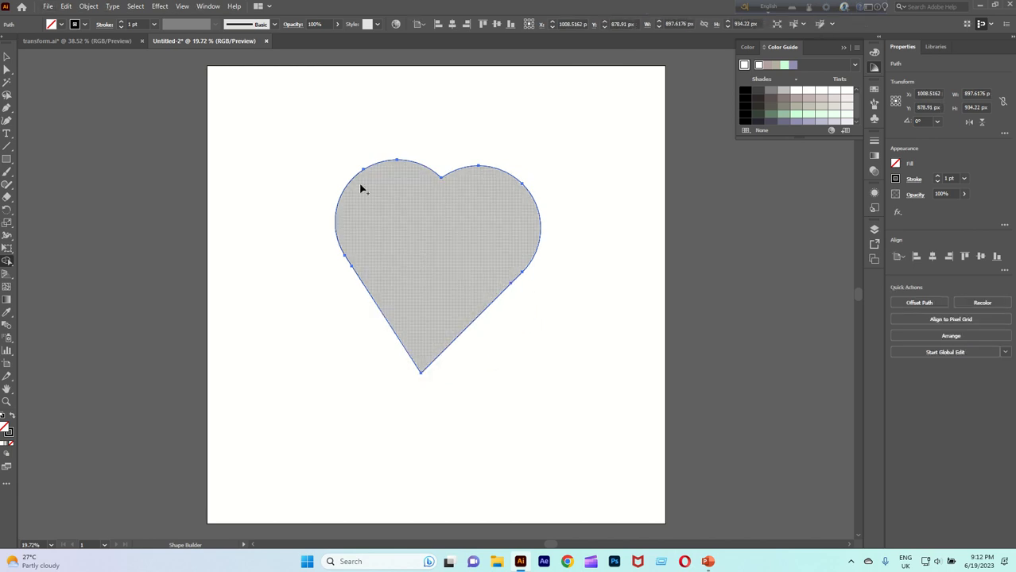
Step: Increase the heart outline's stroke weight to 19 pt
left_click(7, 56)
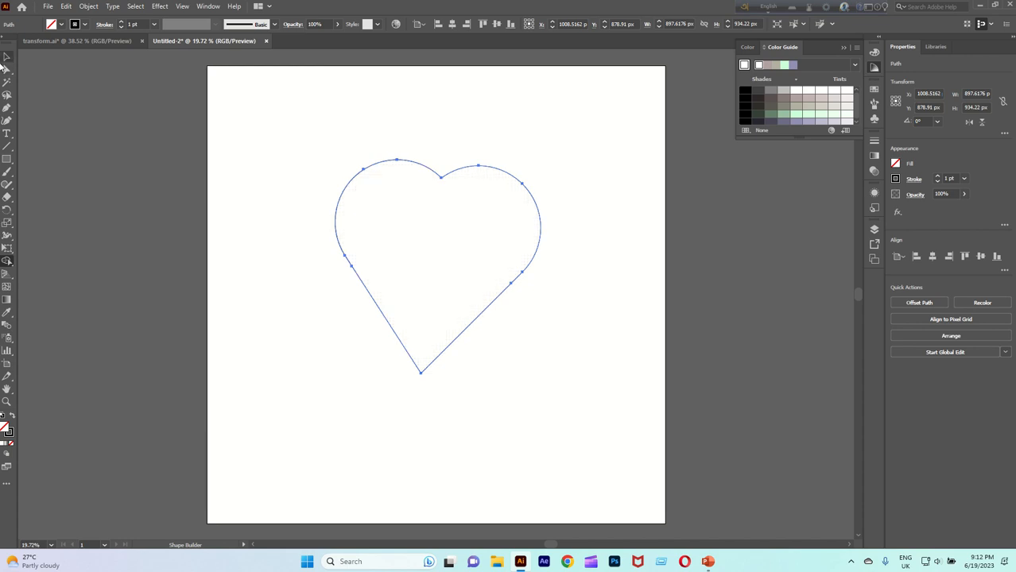
left_click(121, 22)
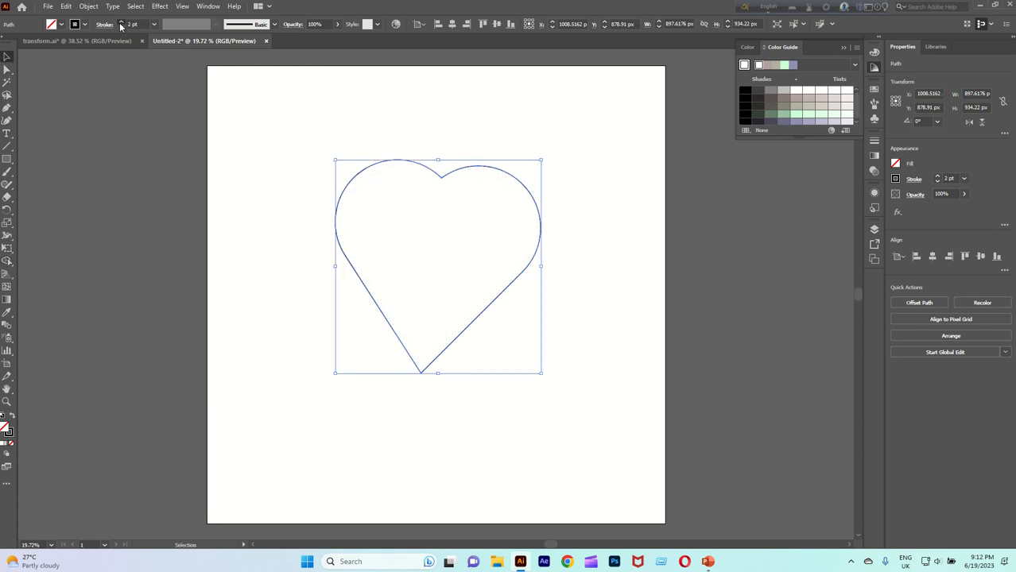
left_click(121, 22)
left_click(121, 23)
left_click(121, 22)
left_click(120, 23)
left_click(121, 22)
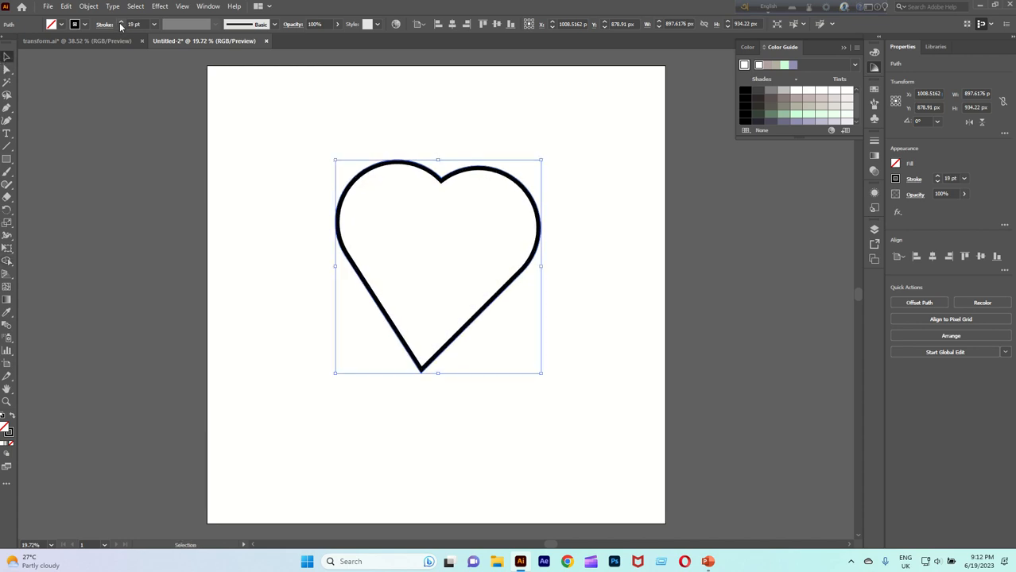
Step: Move the heart toward the artboard's upper left and enlarge it to about 1369 × 1428 px
left_click_drag(442, 181, 397, 164)
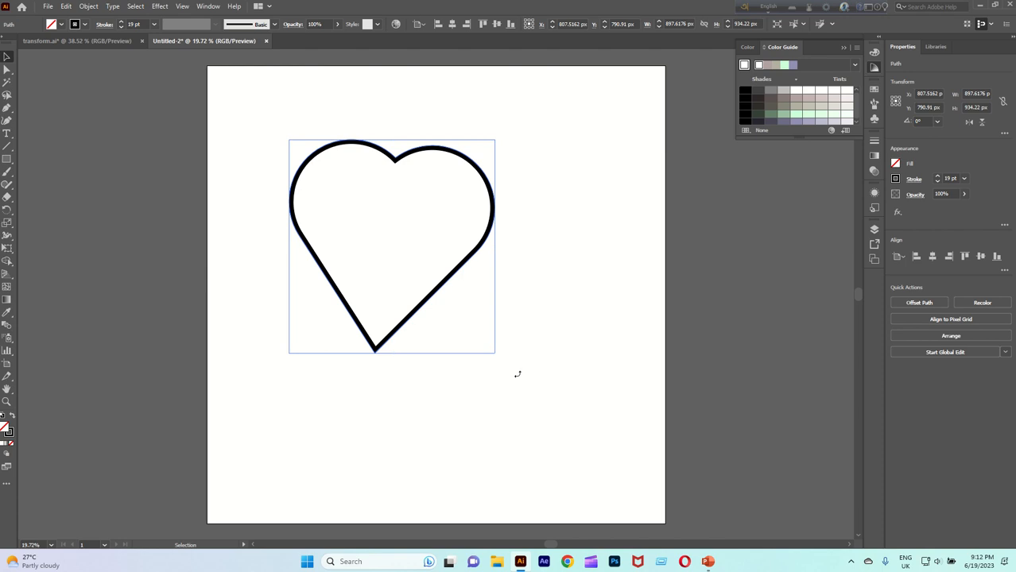
left_click_drag(517, 373, 594, 458)
key("a")
left_click_drag(412, 296, 611, 467)
key("ctrl")
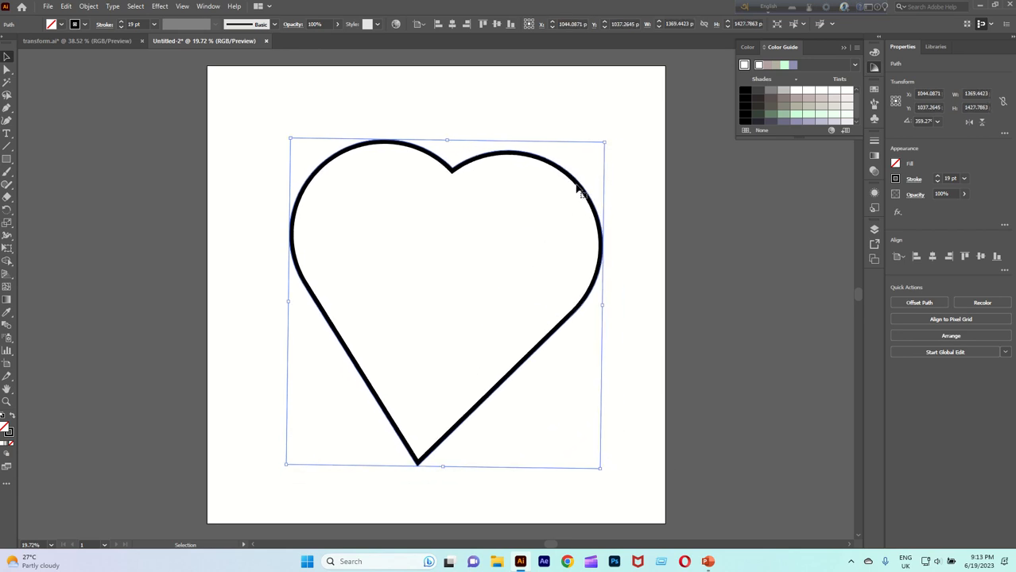
Step: Rotate the heart slightly counter-clockwise to about 2.9° and move it up a little on the artboard
left_click_drag(611, 136, 600, 129)
left_click(617, 156)
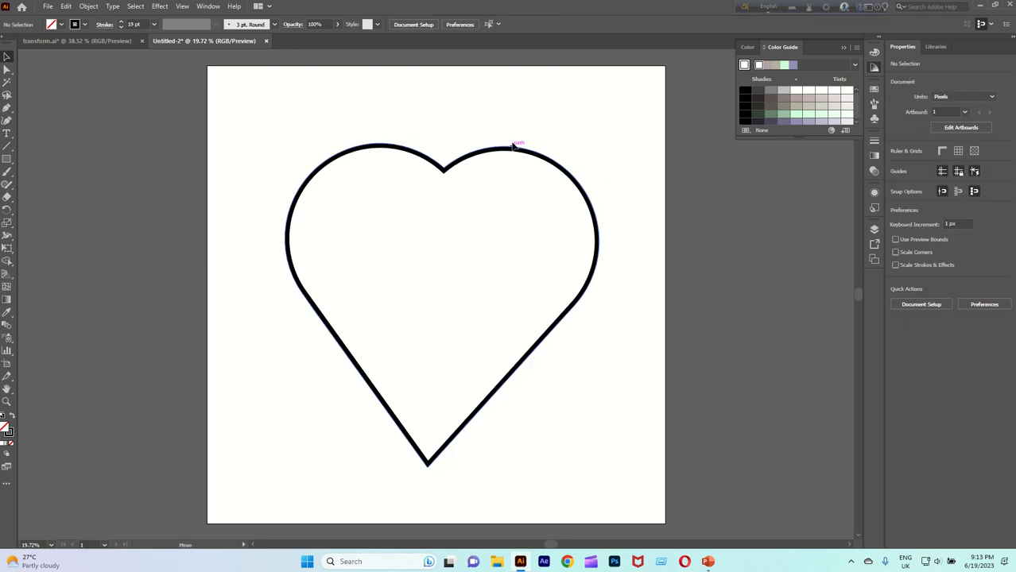
left_click_drag(512, 146, 513, 135)
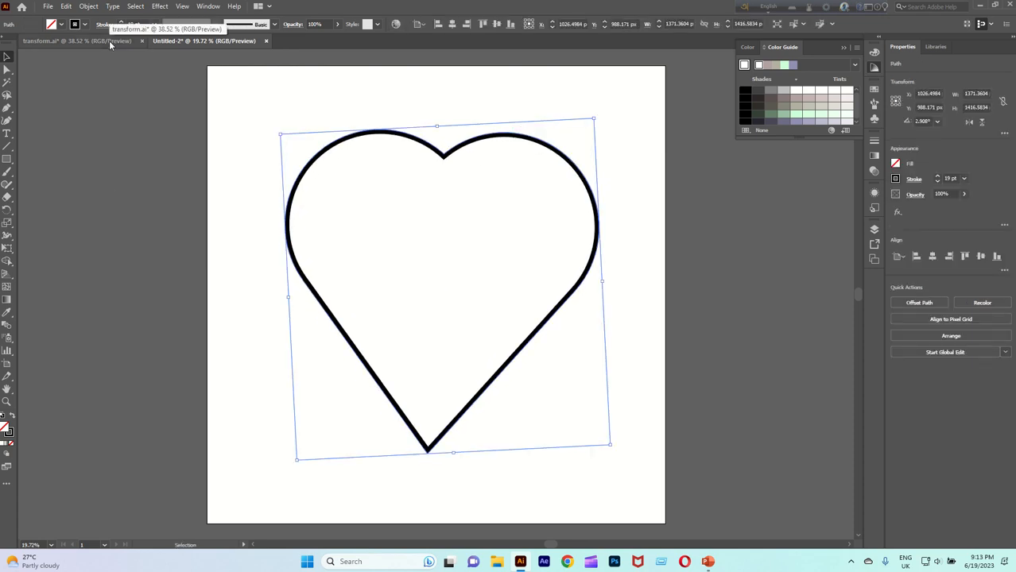
Step: Open the Decorative_Text Dividers brush library for the heart's stroke and enlarge the display of its brushes
left_click(274, 24)
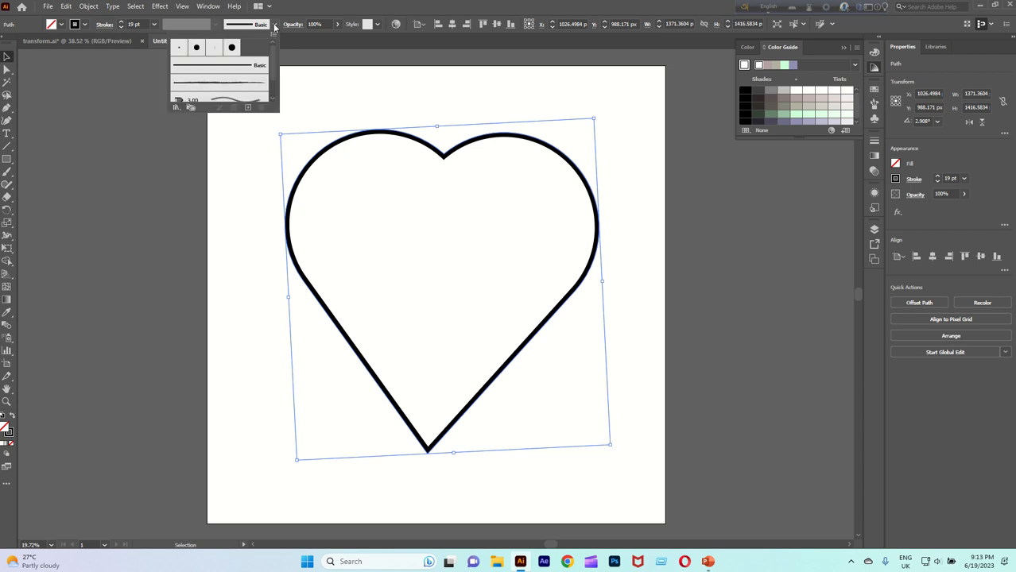
left_click(181, 110)
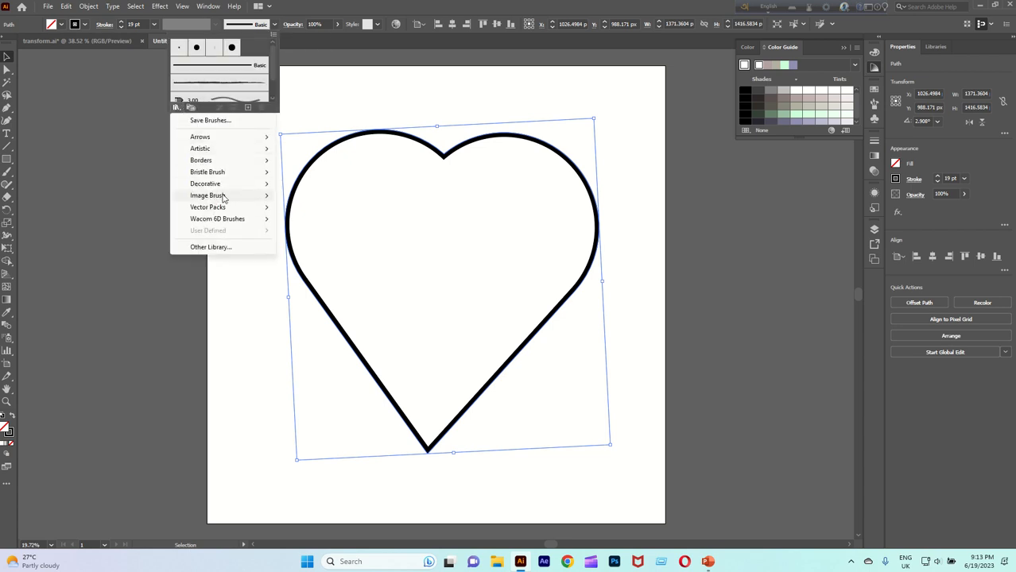
mouse_move(217, 187)
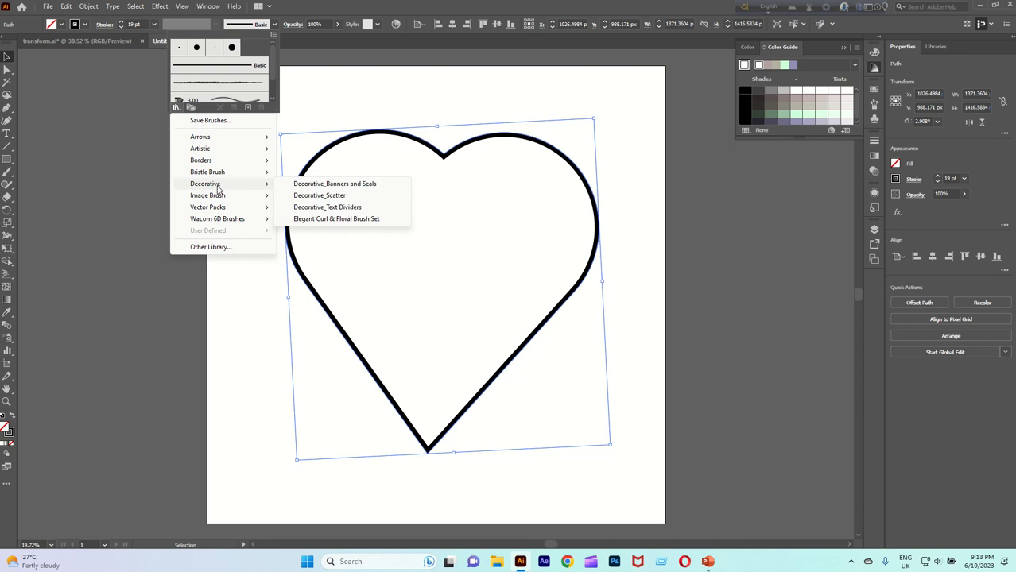
left_click(346, 210)
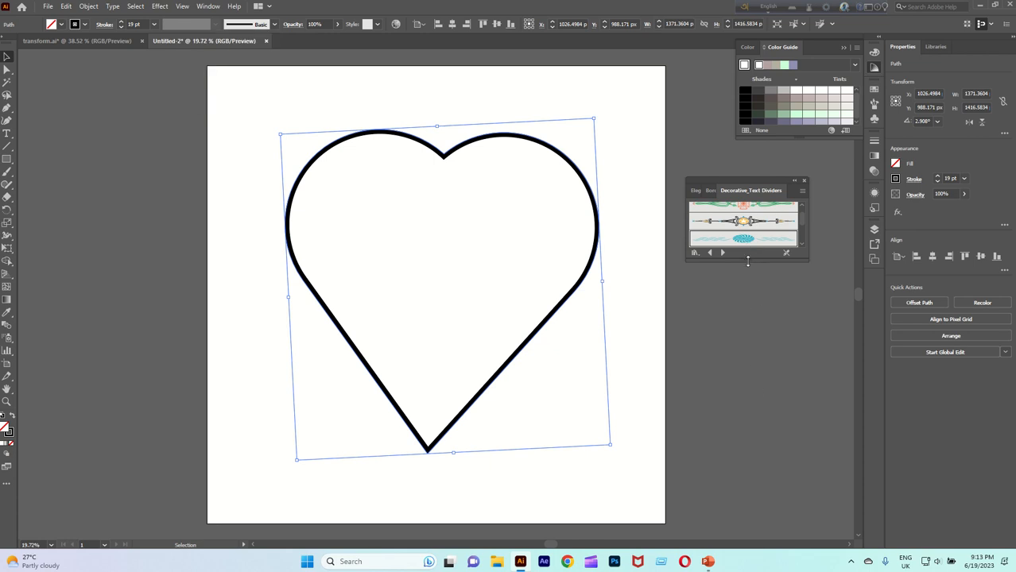
left_click_drag(747, 260, 747, 363)
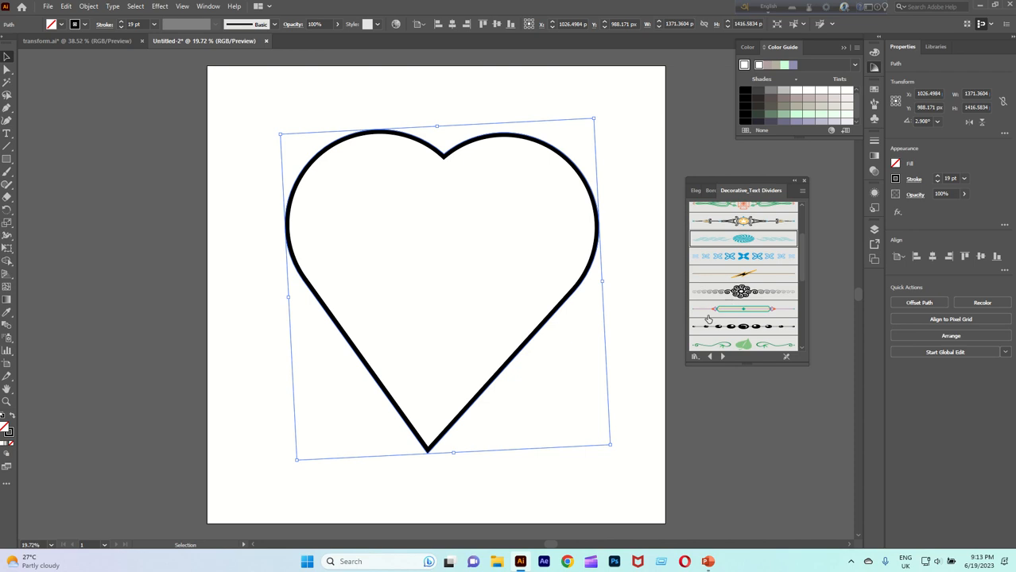
Step: Browse through the neighbouring brush libraries and bring up the Borders_Novelty library
left_click(721, 357)
left_click(721, 357)
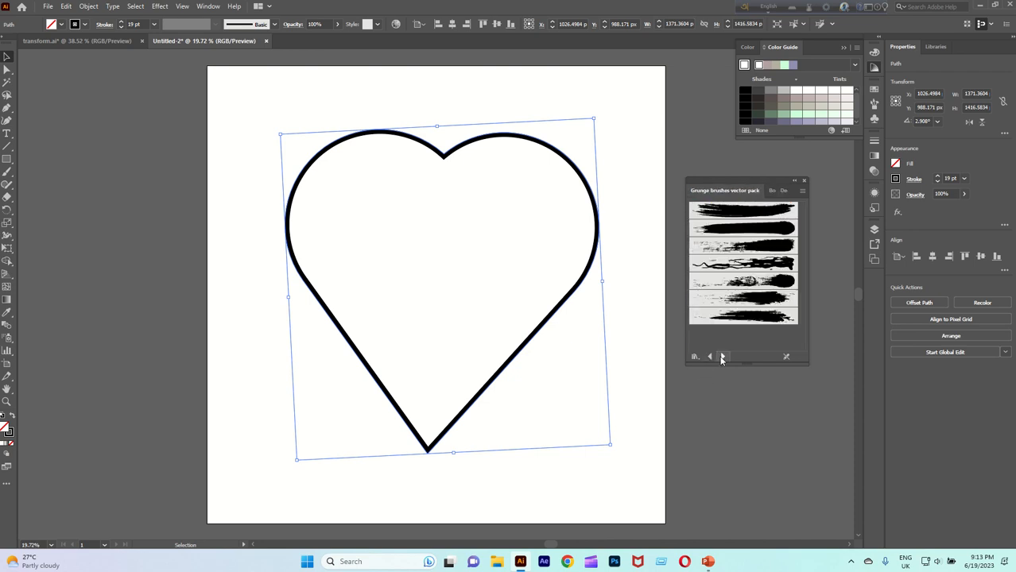
left_click(721, 357)
left_click(721, 357)
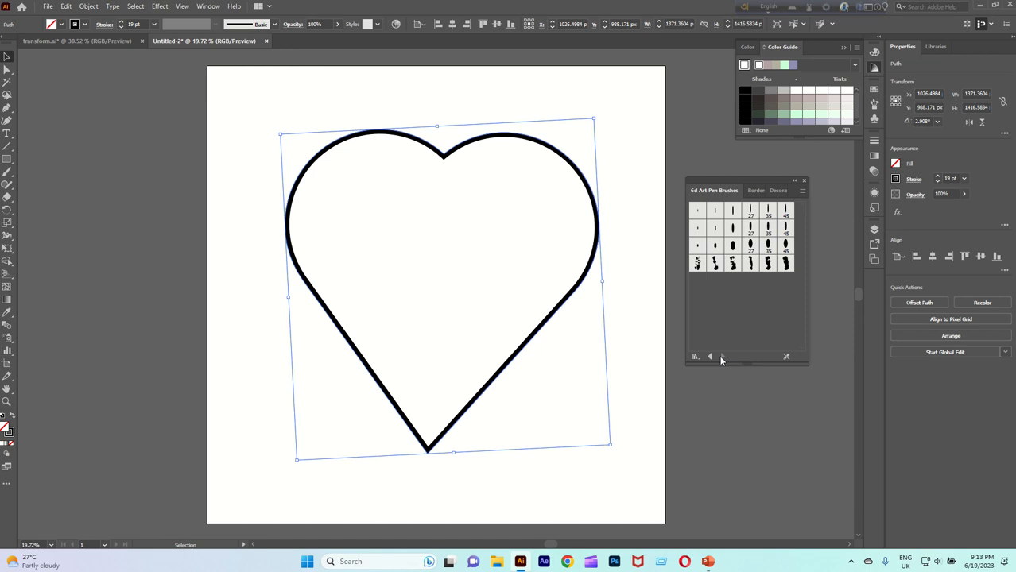
left_click(711, 357)
left_click(711, 357)
left_click(710, 357)
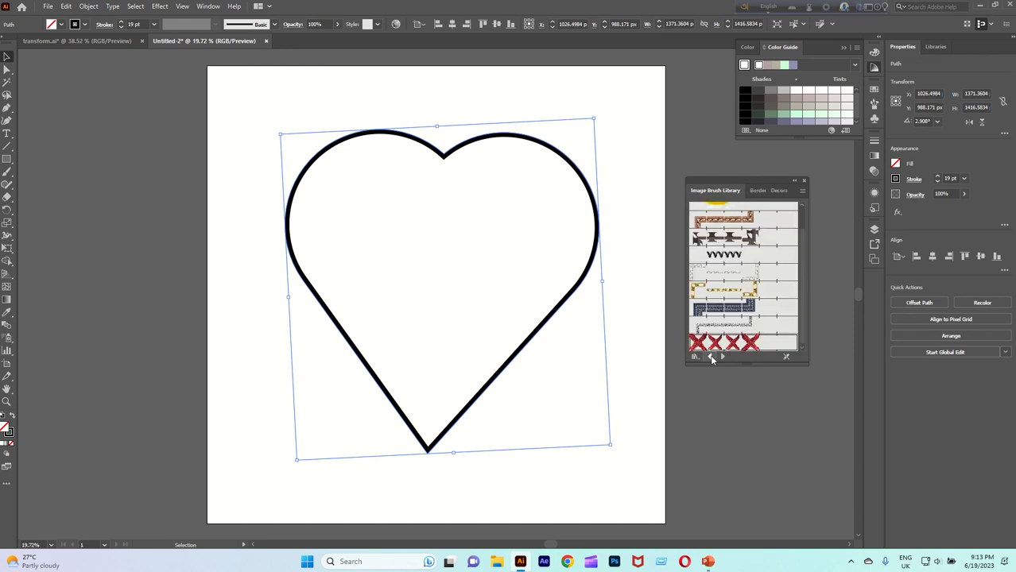
left_click(711, 357)
left_click(710, 357)
left_click(711, 356)
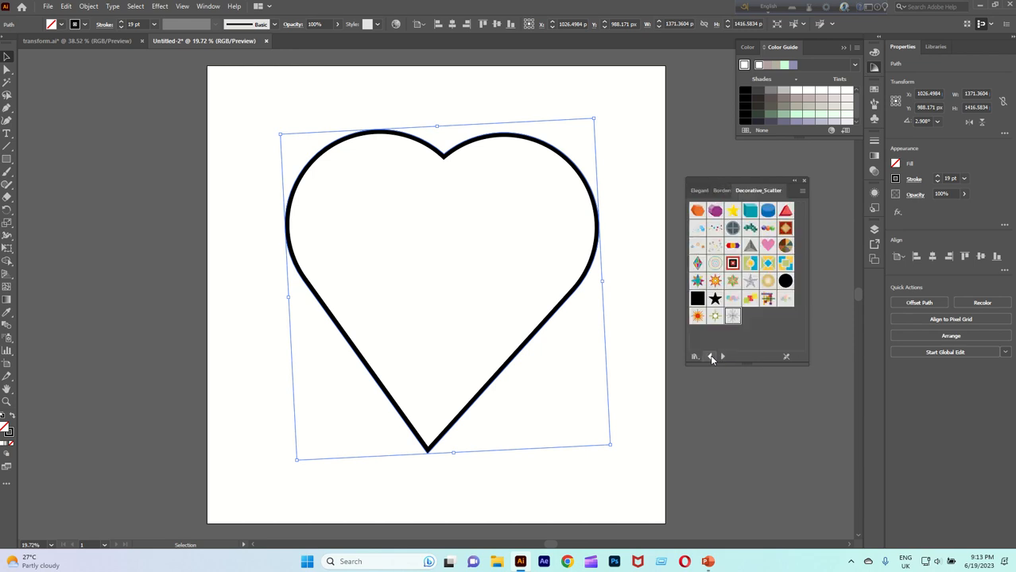
left_click(711, 357)
left_click(710, 357)
left_click(711, 357)
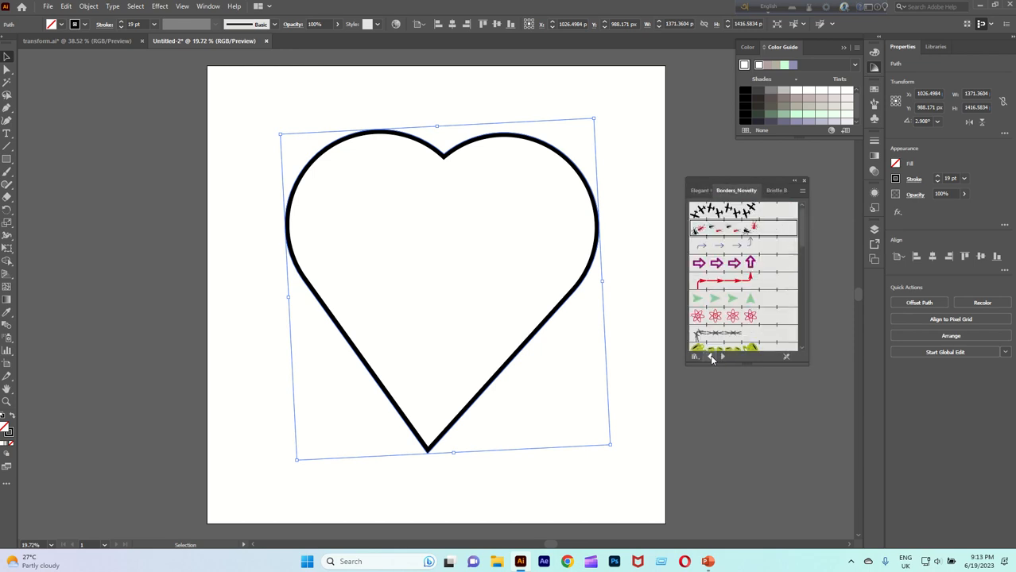
Step: Try several Borders_Novelty brushes on the heart's stroke and settle on the red and black ants brush
left_click(745, 231)
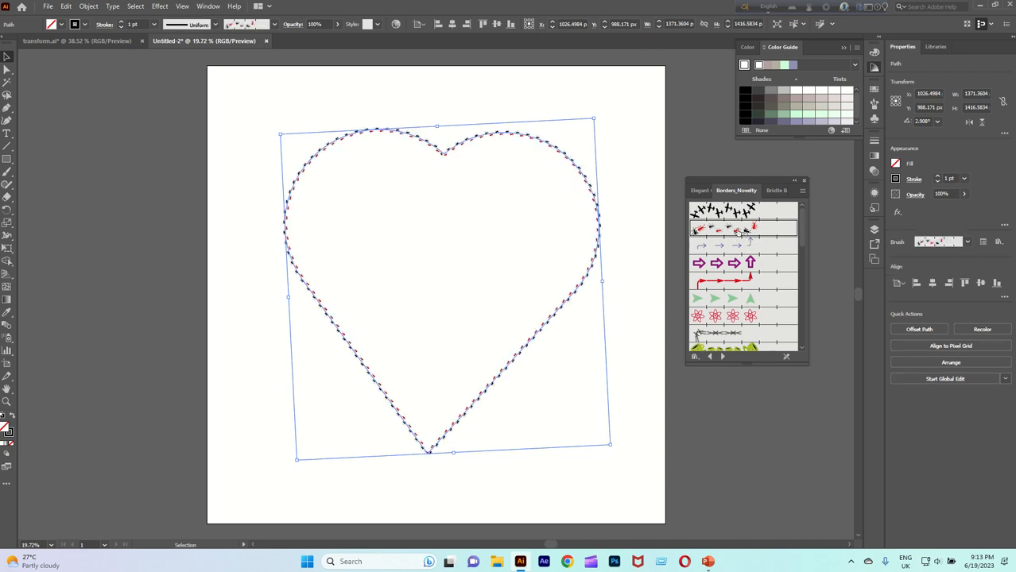
left_click(733, 217)
left_click(735, 236)
left_click(735, 245)
left_click(735, 263)
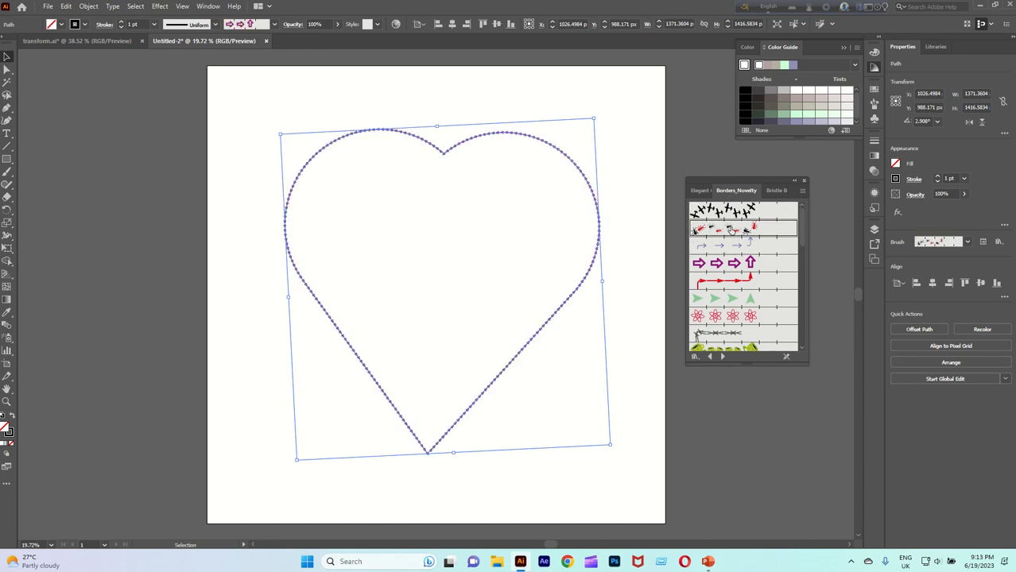
left_click(730, 230)
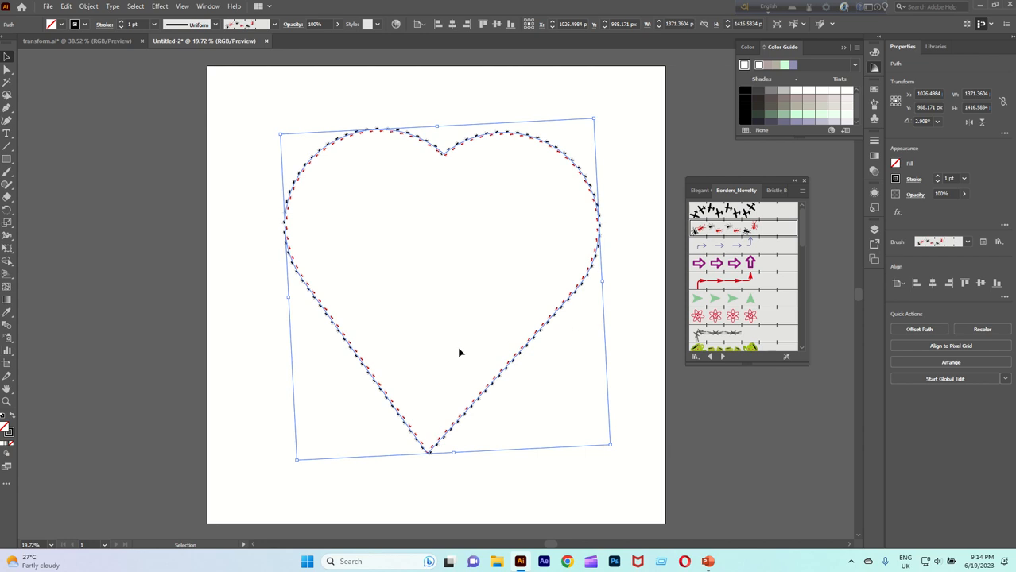
Step: Reselect the heart, raise its stroke weight to 7 pt and move it slightly down and left on the artboard
left_click(272, 150)
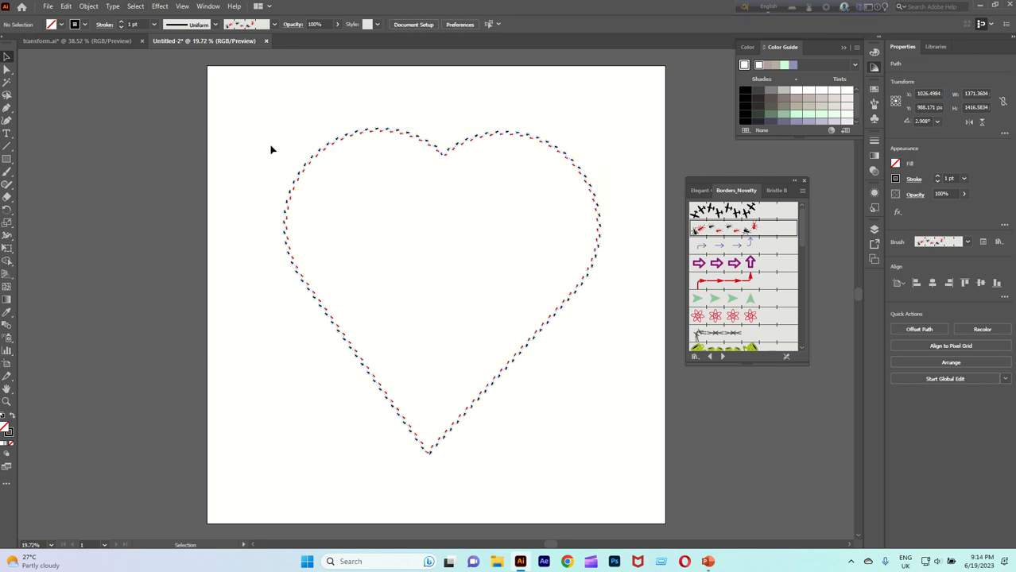
left_click_drag(276, 130, 392, 213)
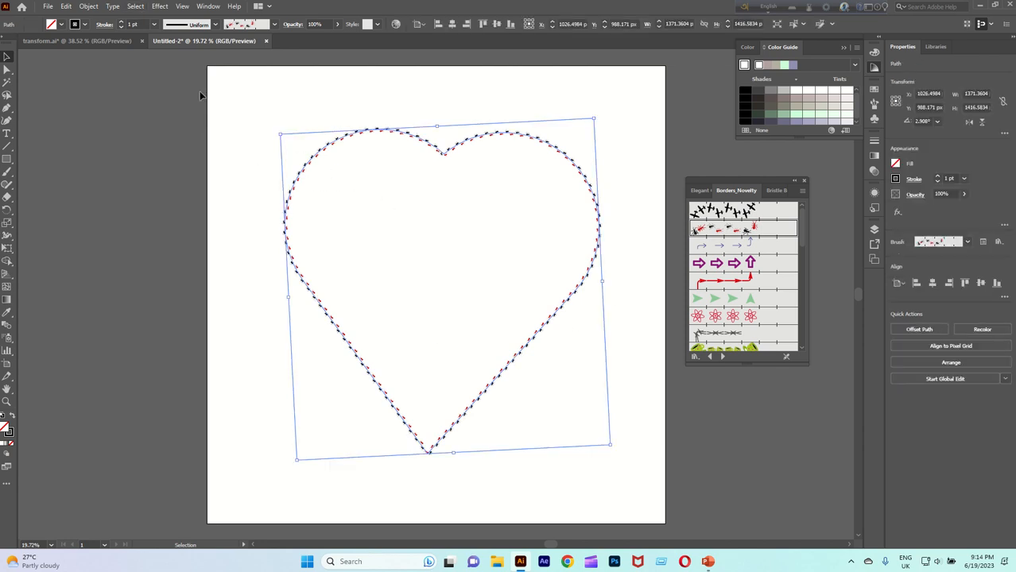
left_click(122, 22)
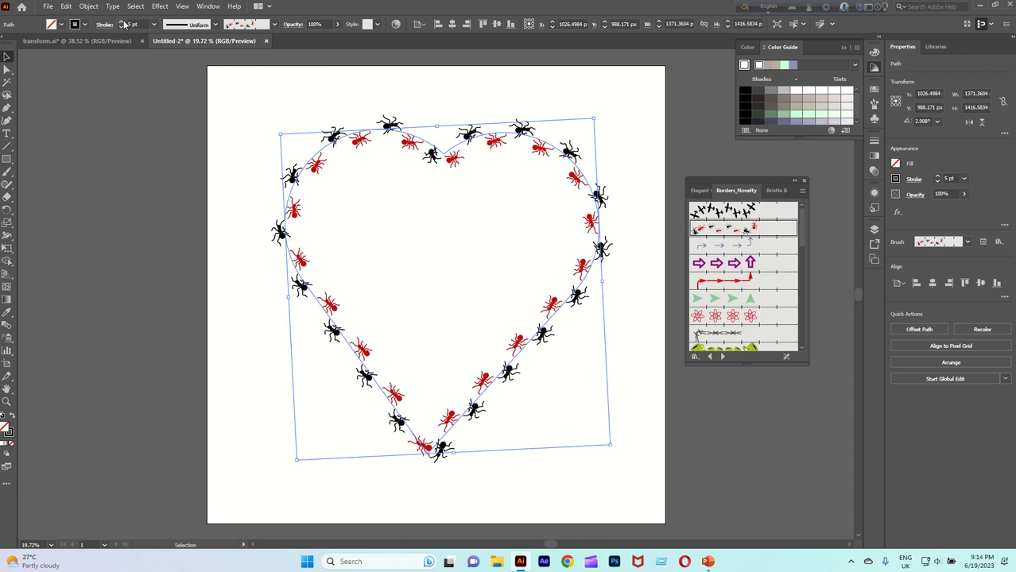
left_click(123, 23)
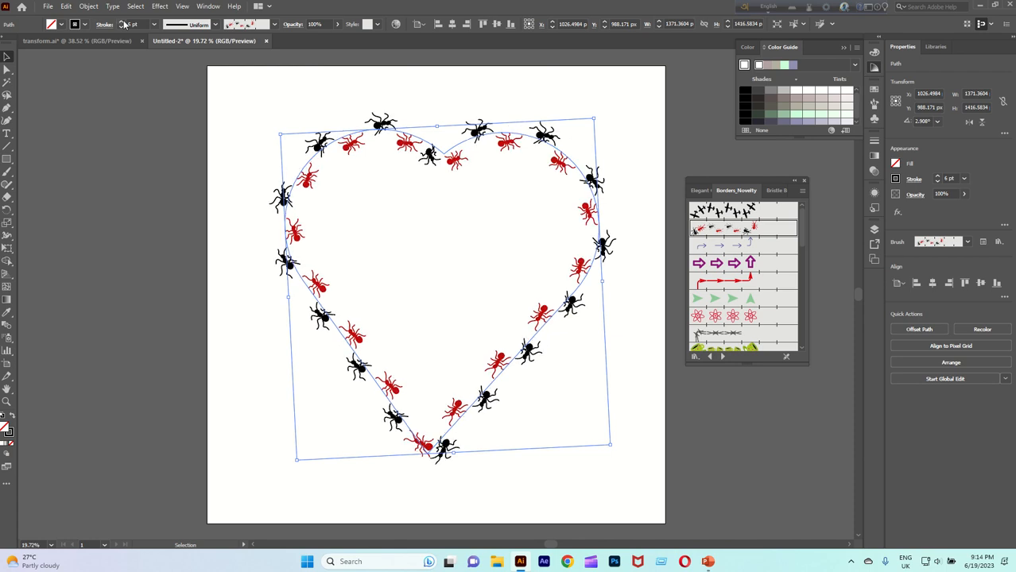
left_click(122, 22)
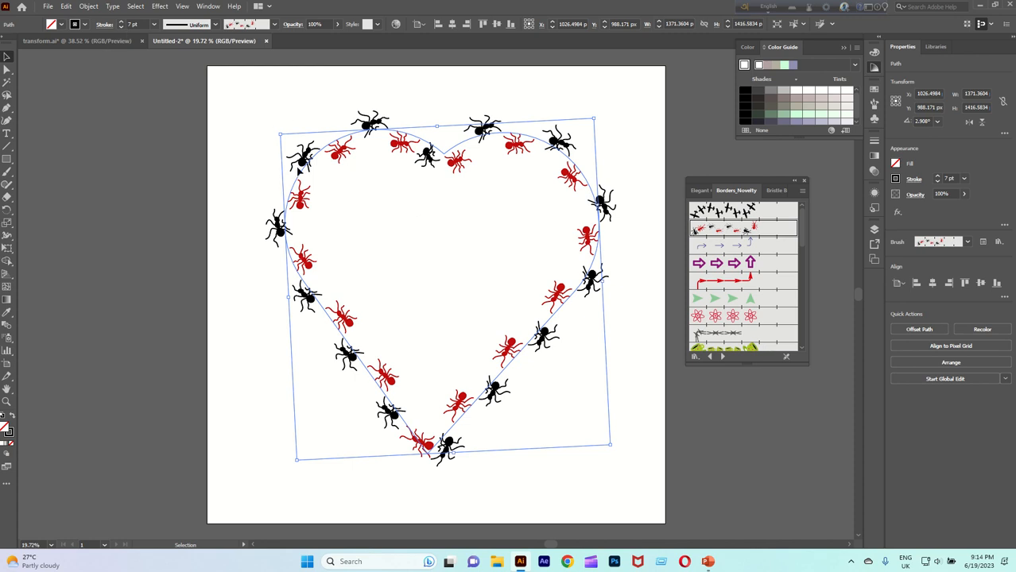
mouse_move(298, 171)
left_mouse_down()
mouse_move(309, 165)
mouse_move(295, 155)
mouse_move(291, 194)
mouse_move(283, 190)
left_mouse_up()
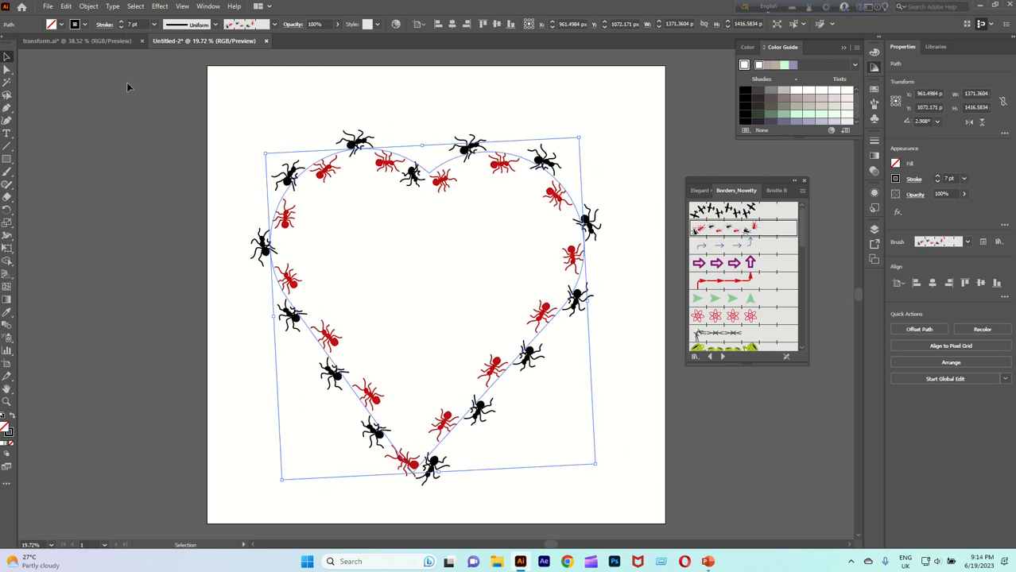
Step: Turn on the dashed line option for the heart's stroke and lower its weight to 3 pt
left_click(103, 26)
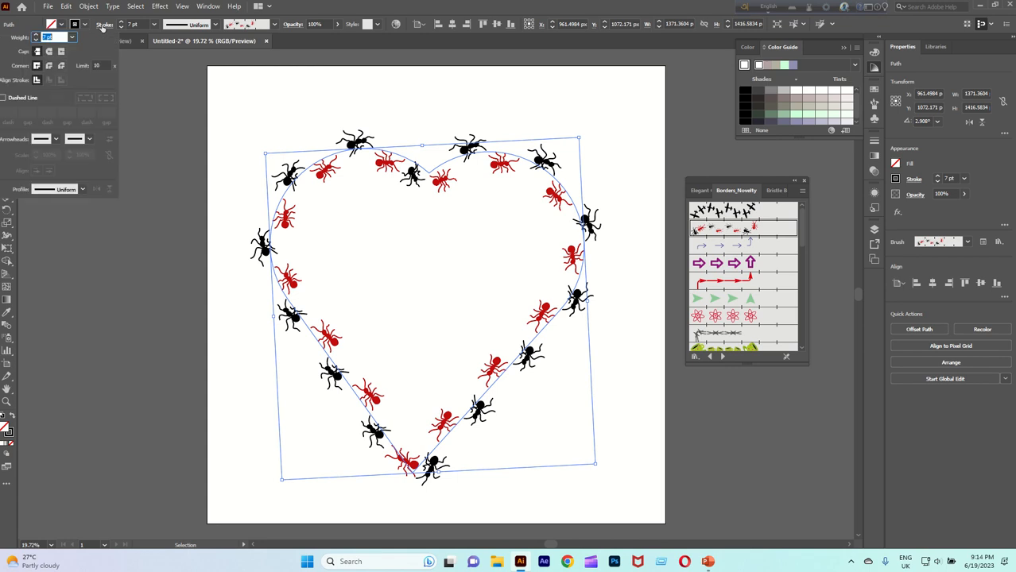
left_click(4, 98)
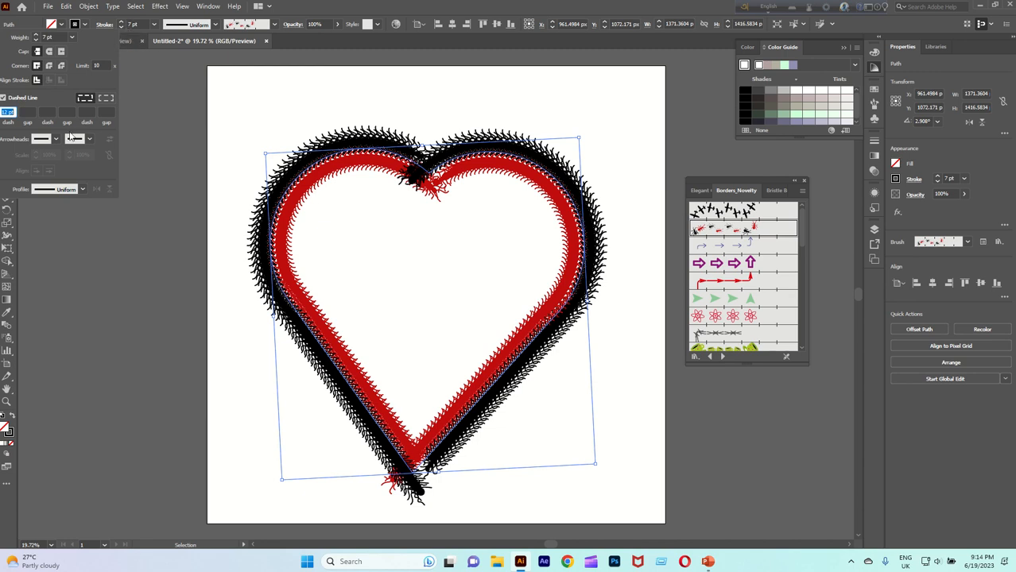
left_click(148, 115)
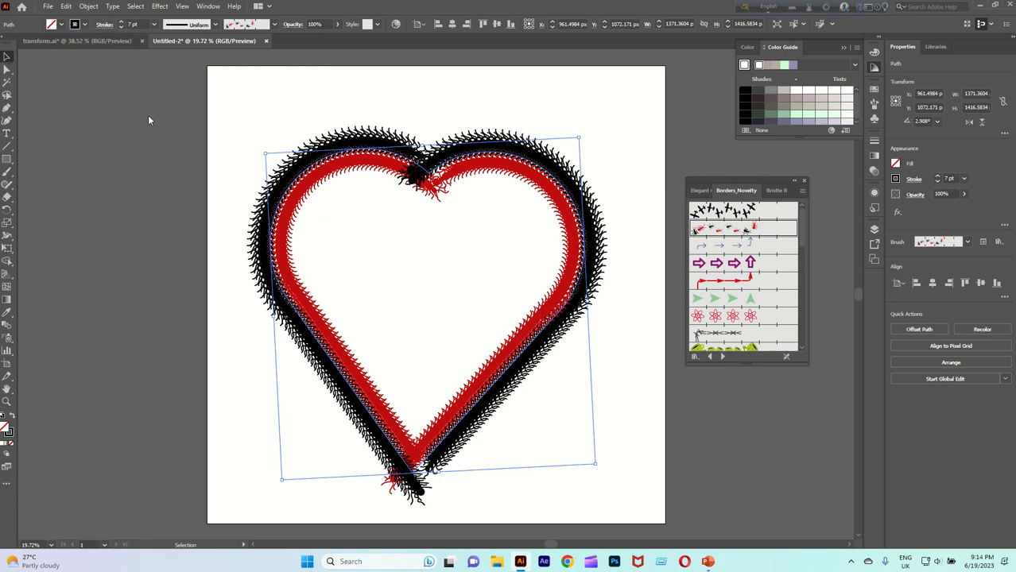
left_click(122, 27)
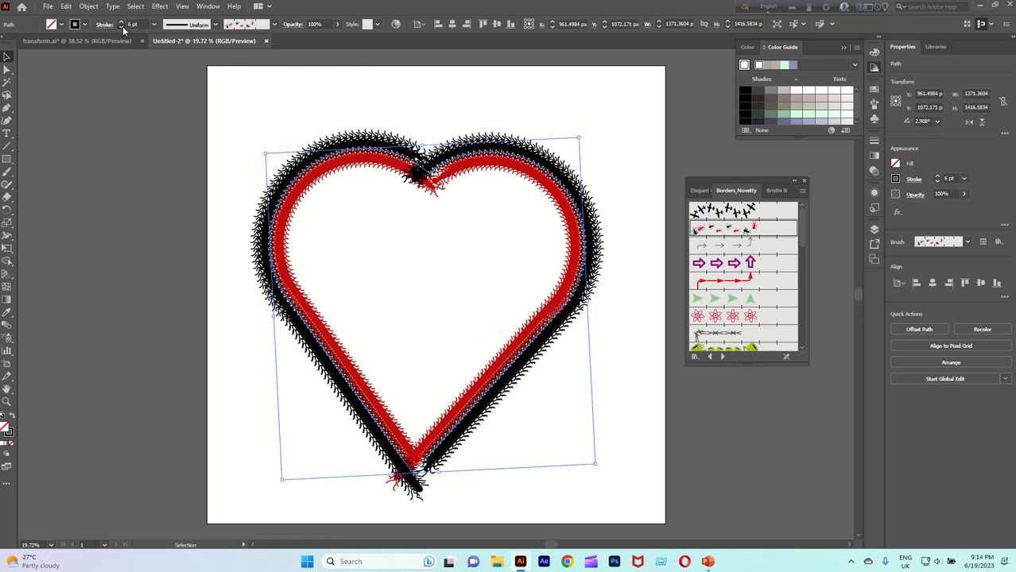
left_click(123, 28)
left_click(123, 28)
left_click(122, 28)
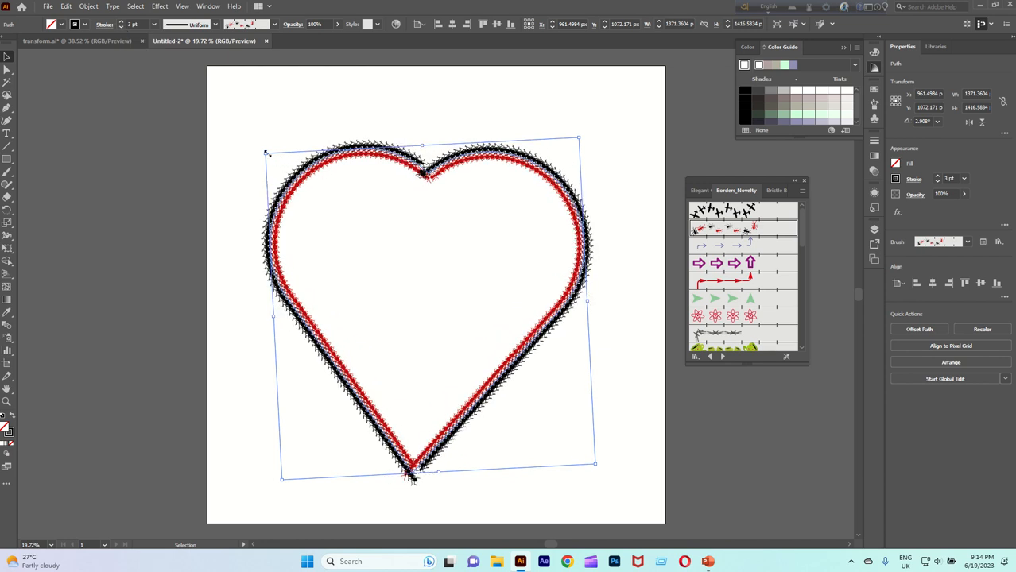
Step: Enlarge the heart to about 1767 × 1827 px, reposition it to fit inside the artboard, and deselect it
left_click_drag(266, 151, 221, 102)
left_click_drag(593, 236, 612, 251)
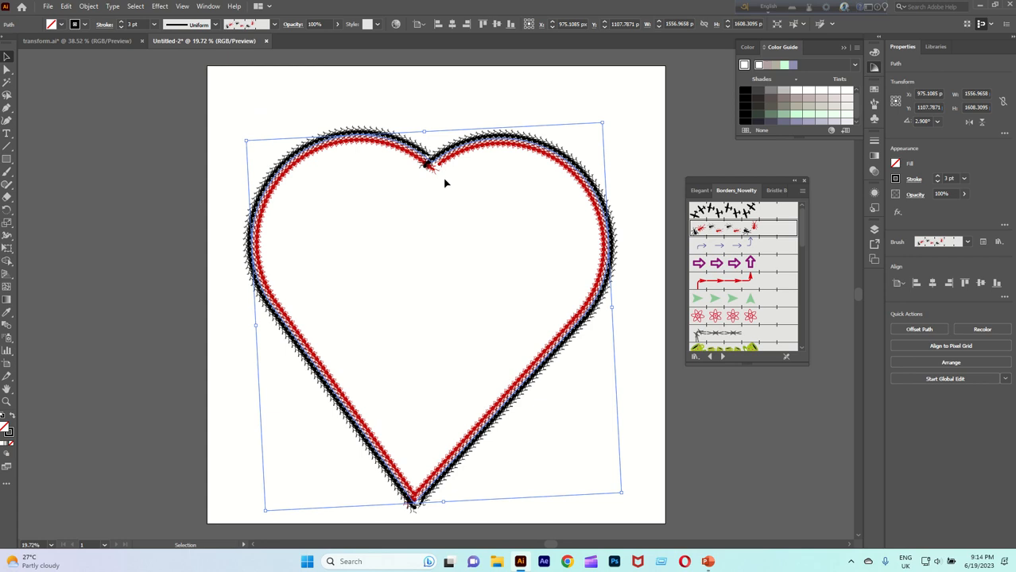
left_click_drag(430, 163, 431, 136)
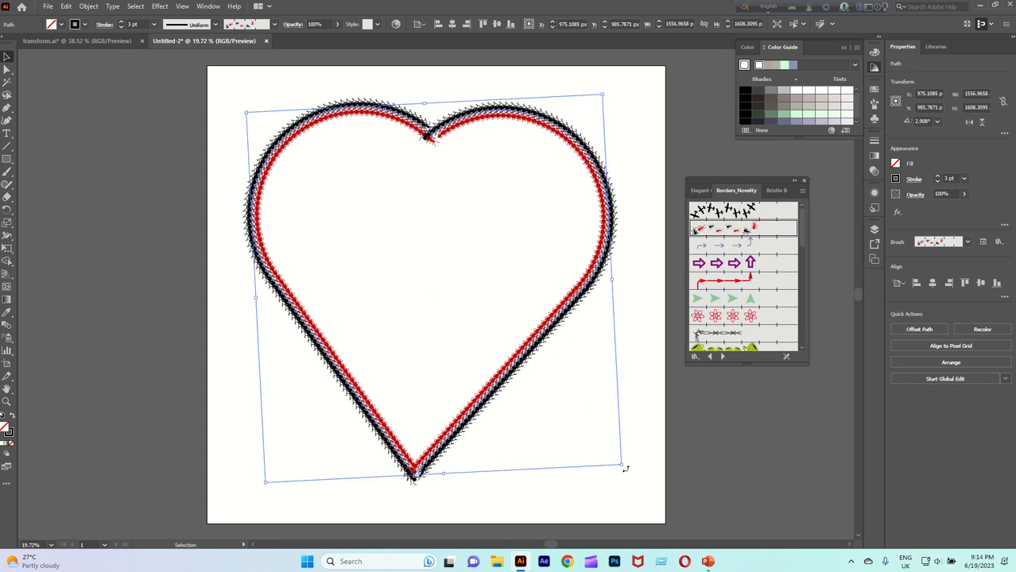
left_click_drag(664, 516, 673, 513)
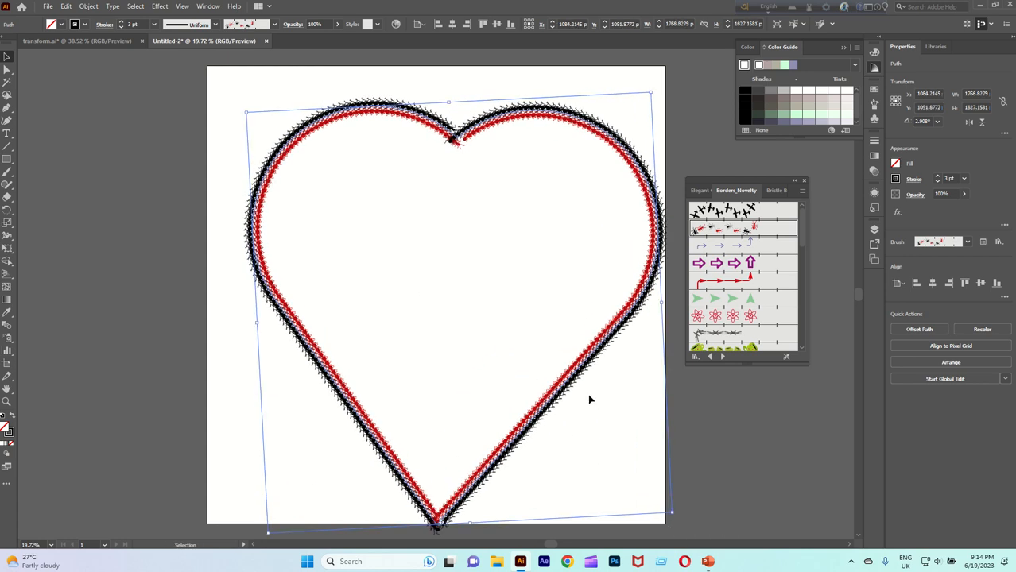
left_click_drag(576, 381, 554, 363)
left_click(70, 252)
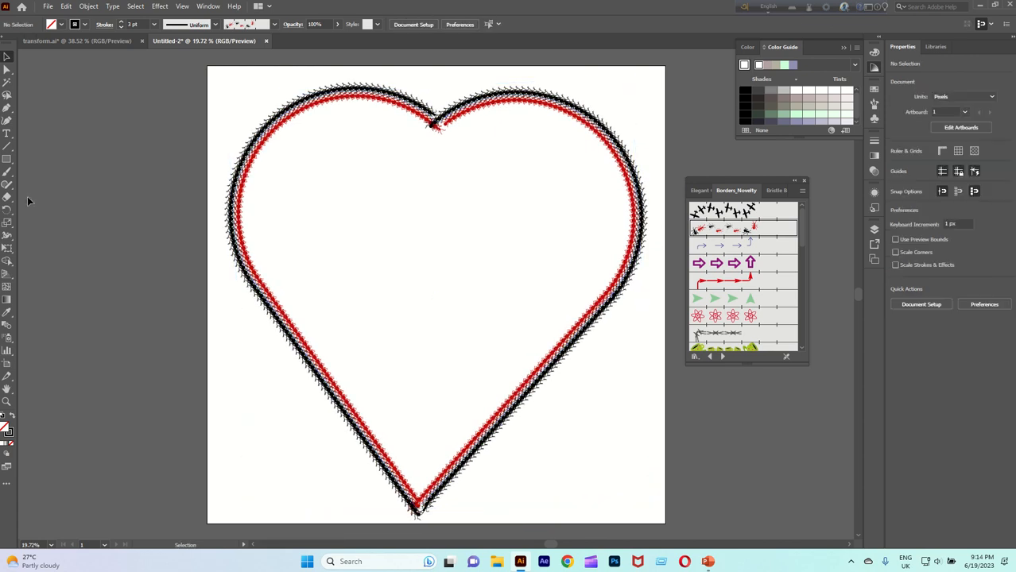
Step: Create a rectangle 2000 px wide and 2000 px high
left_click(6, 159)
left_click(253, 110)
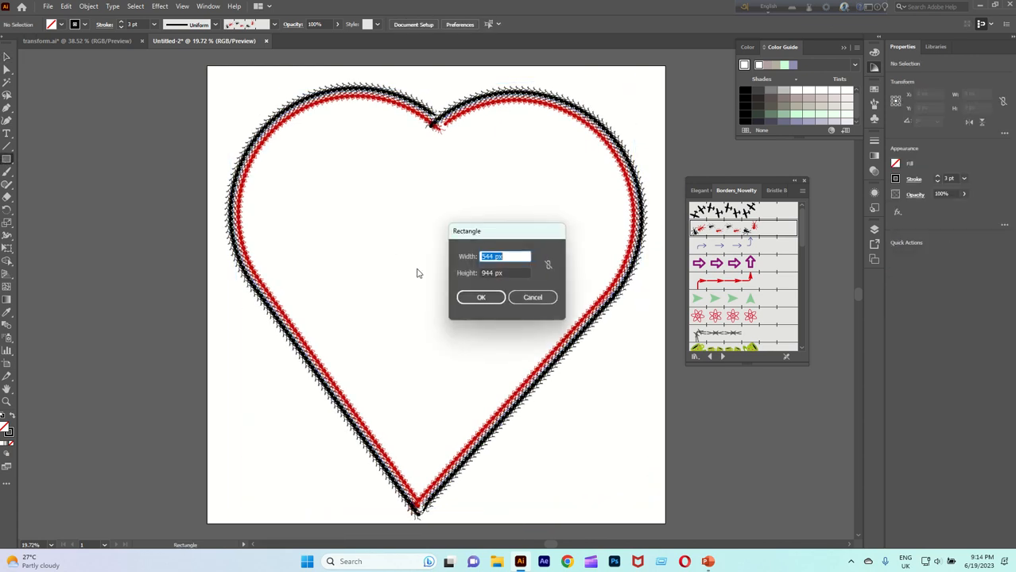
type("2000")
key("Tab")
type("2")
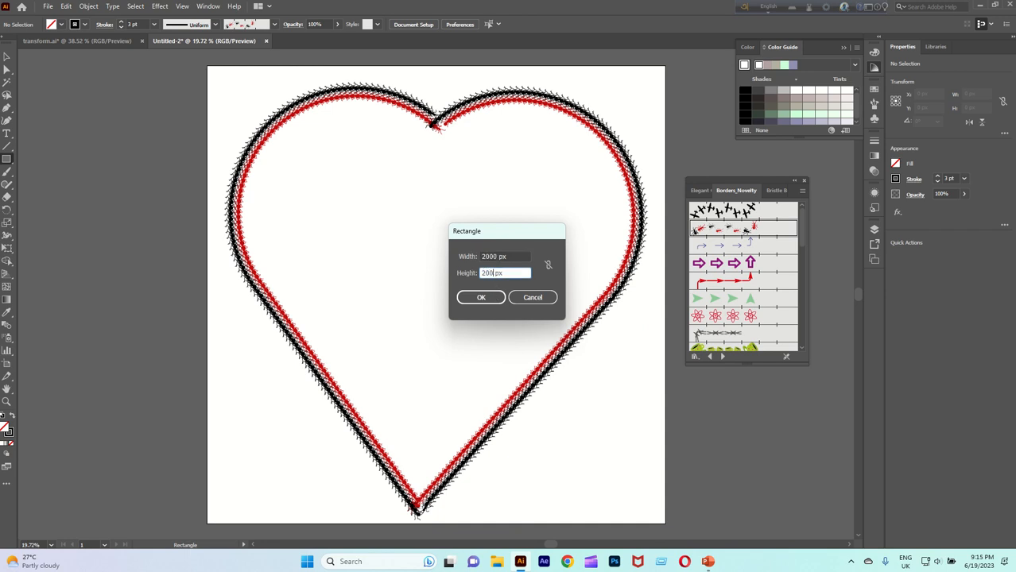
type("000")
left_click(479, 297)
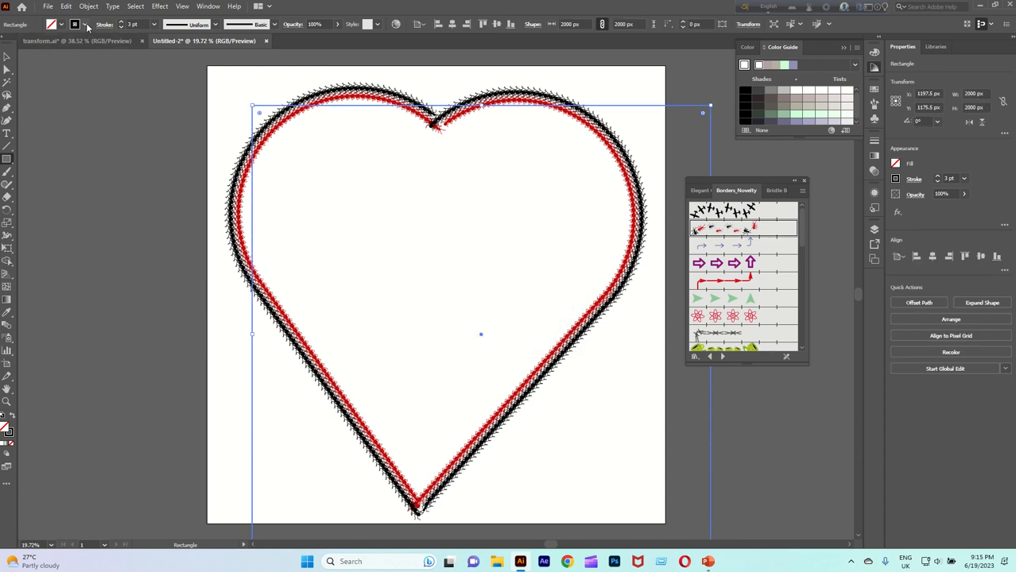
Step: Remove the rectangle's stroke and fill it with cyan
left_click(84, 25)
left_click(4, 43)
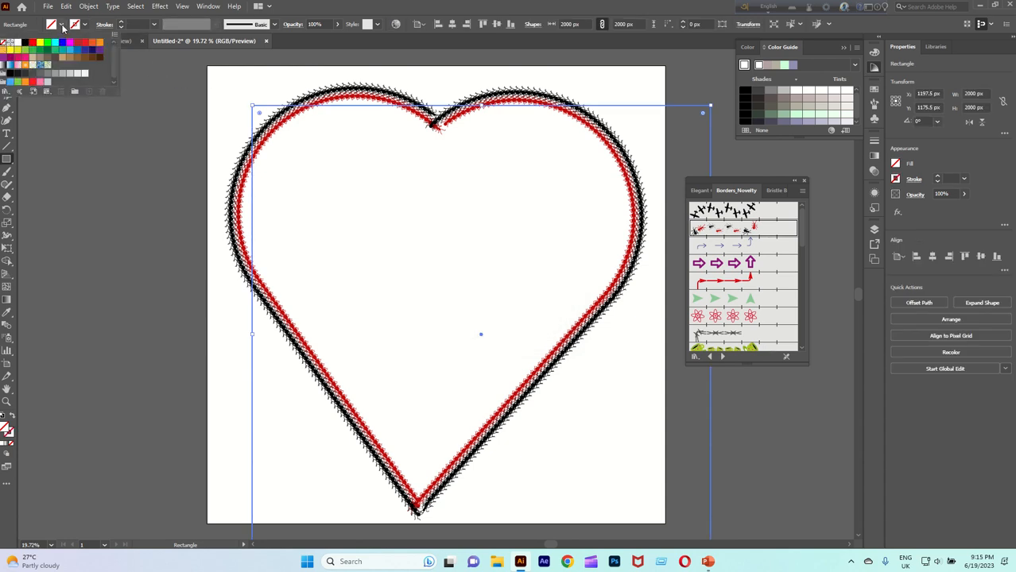
left_click(63, 28)
left_click(62, 24)
left_click(55, 44)
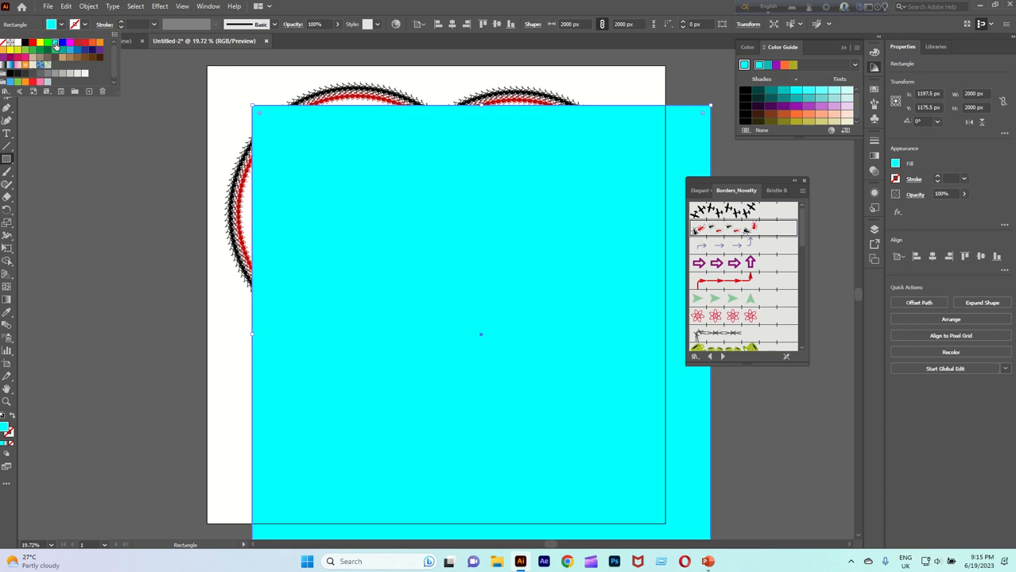
left_click(102, 125)
Step: Center the cyan rectangle horizontally and vertically on the artboard and send it to the back behind the heart
left_click(7, 57)
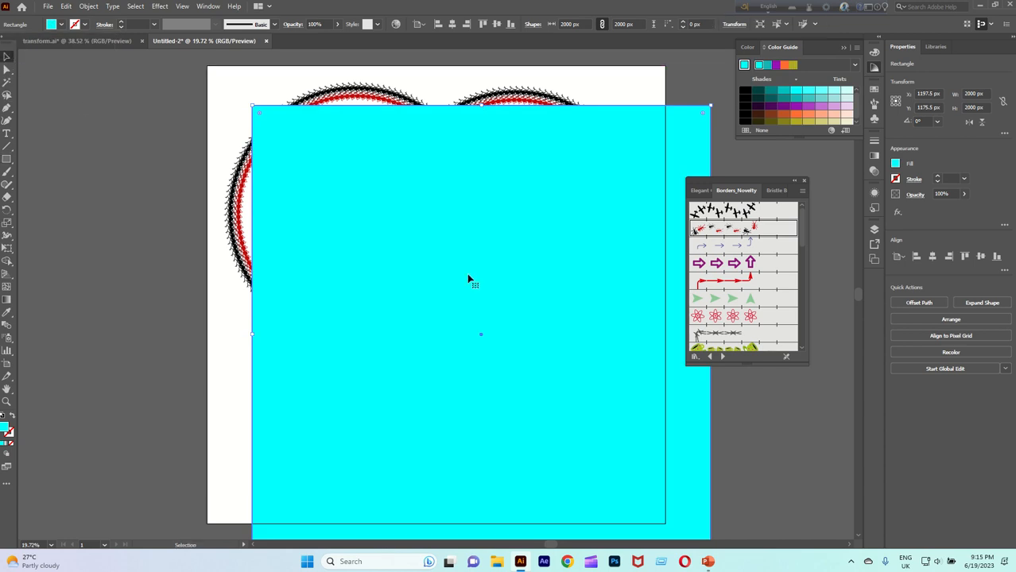
left_click(932, 256)
left_click(980, 256)
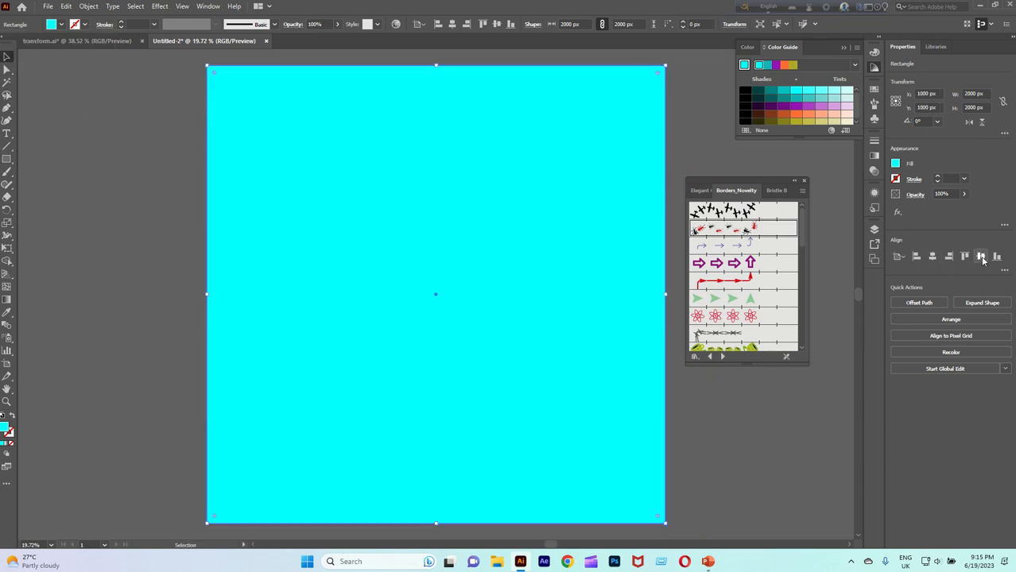
right_click(521, 155)
right_click(592, 92)
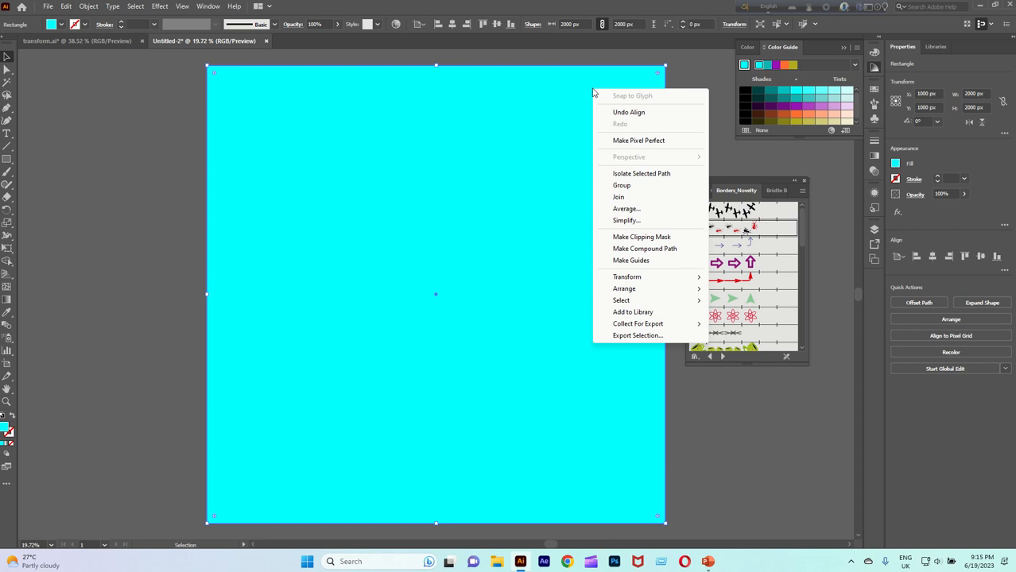
mouse_move(660, 289)
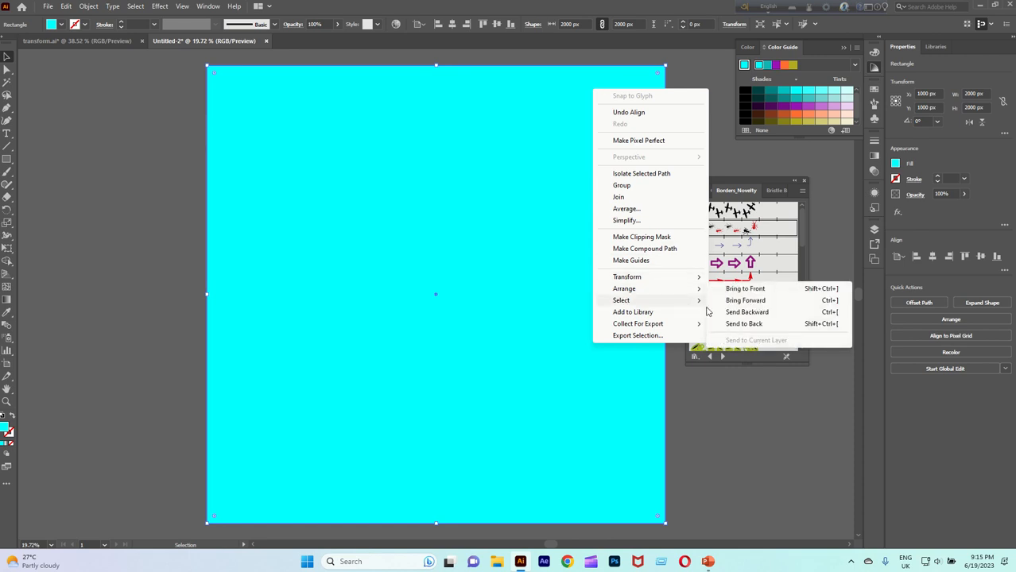
left_click(725, 325)
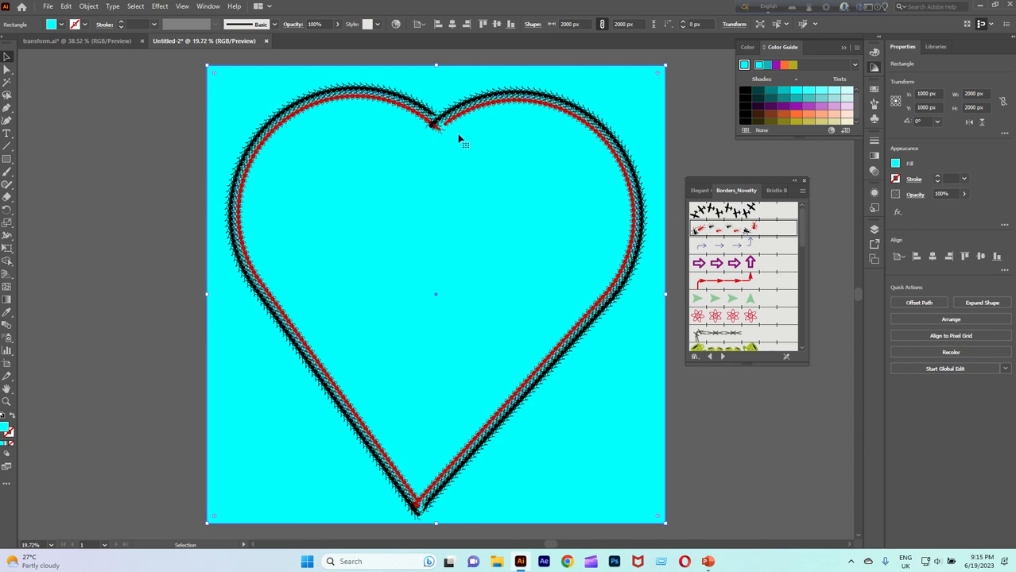
Step: Close the brush library, add point text inside the heart and set its font size to 106 pt
left_click(803, 182)
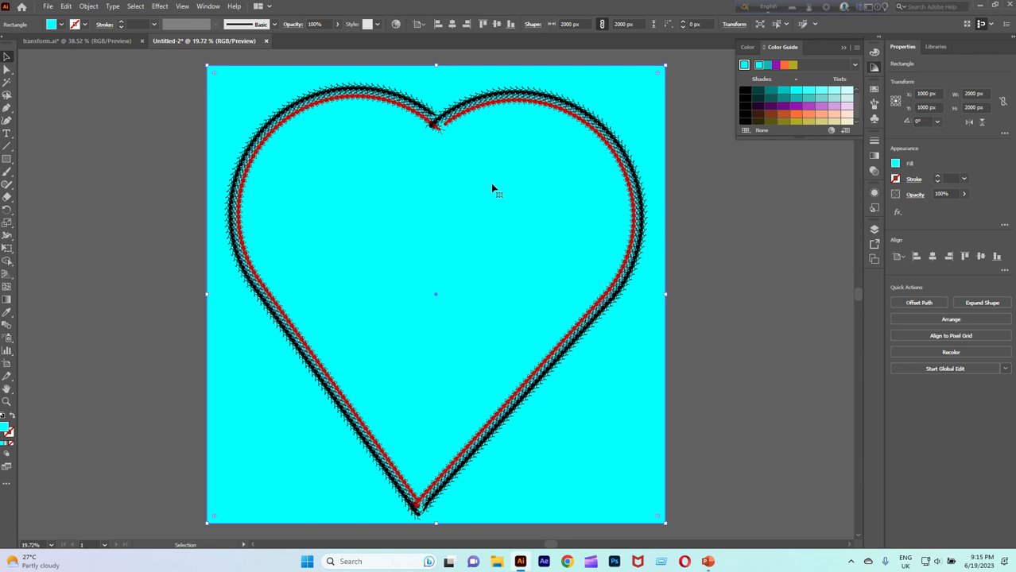
left_click(6, 135)
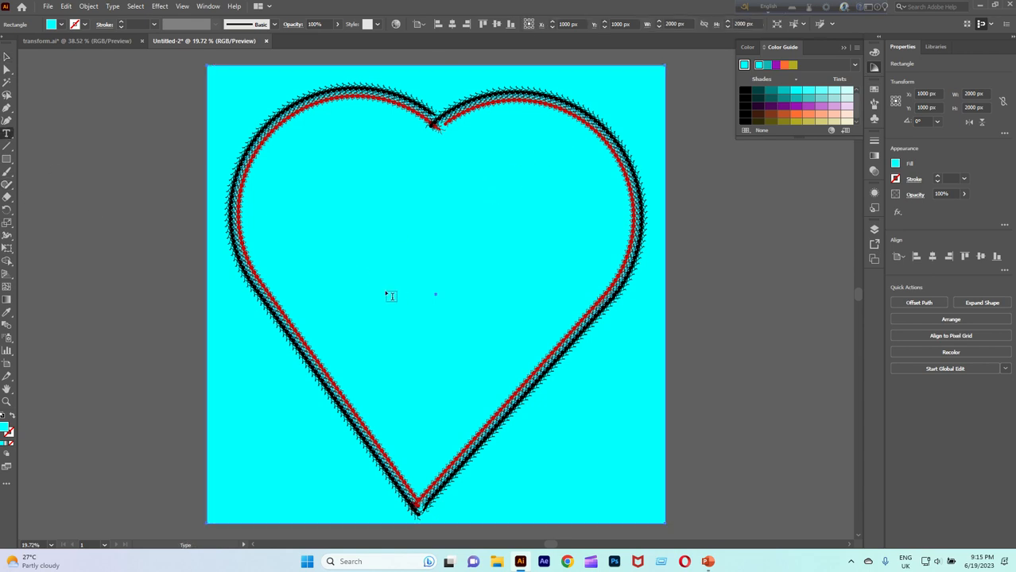
left_click(325, 276)
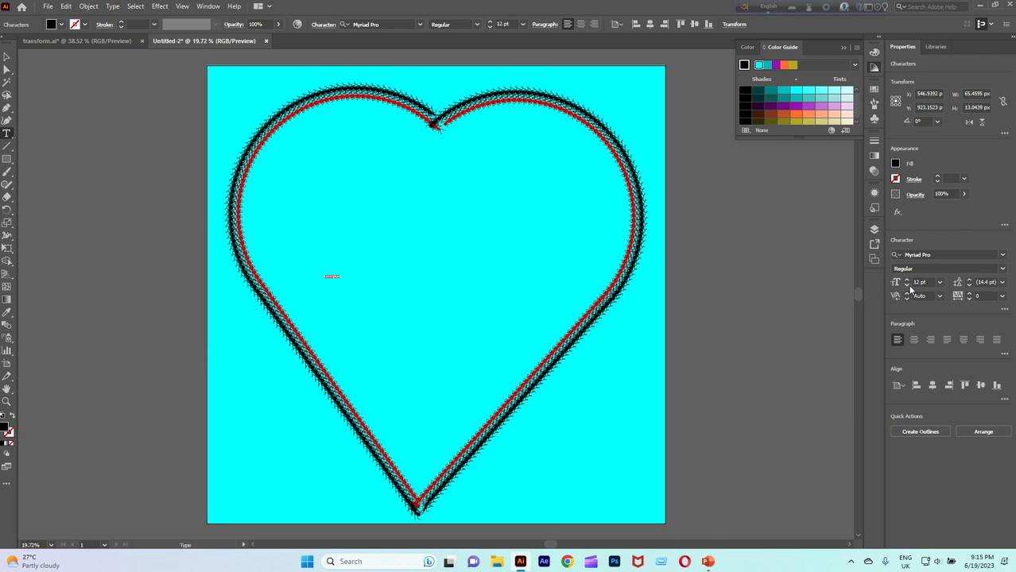
left_click_drag(907, 280, 907, 283)
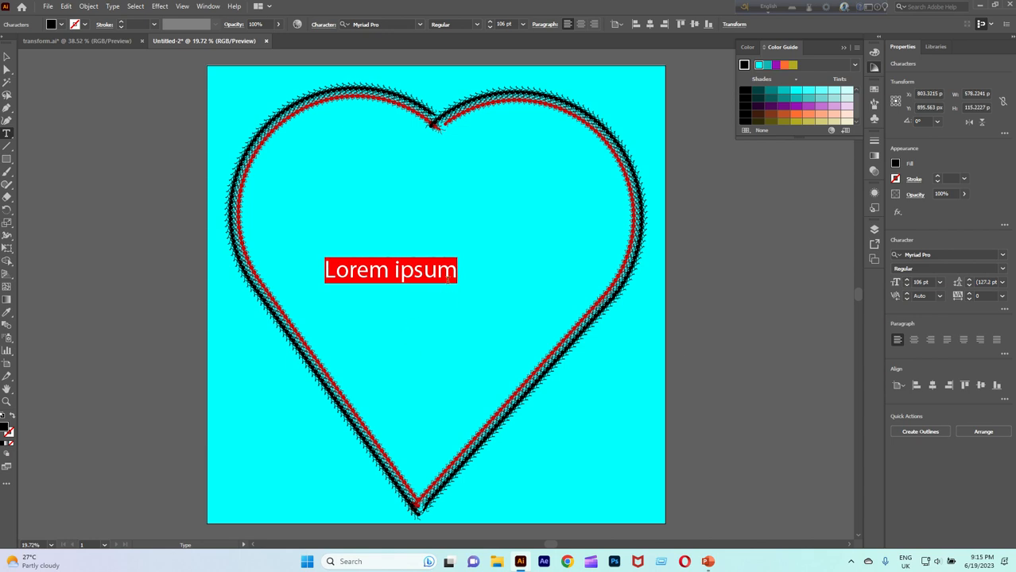